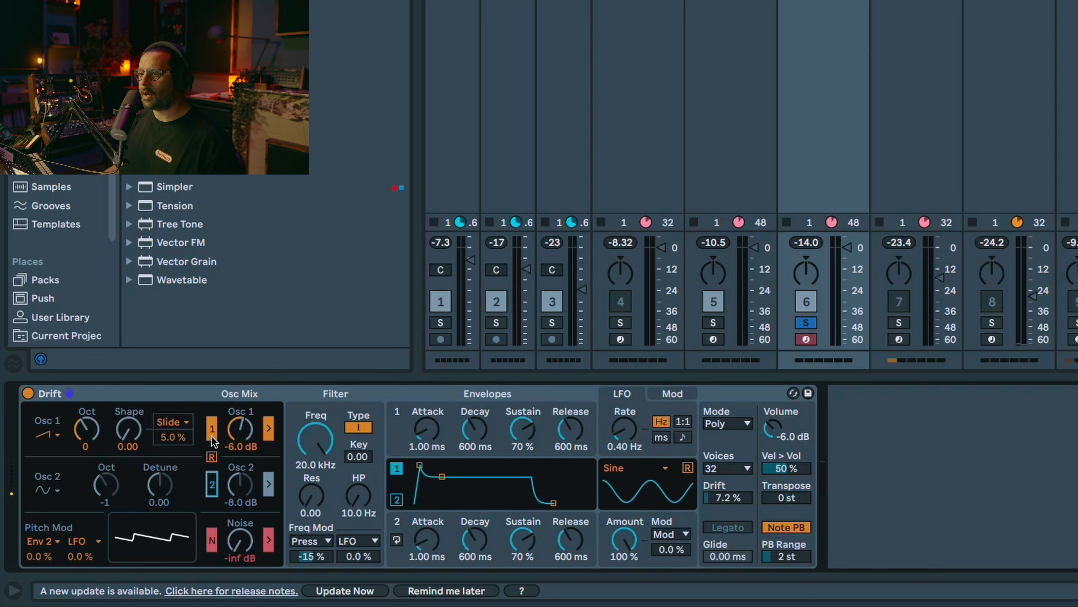
Step: Switch oscillator 1 to the third waveform (shark tooth) and set its Shape to 1.00
left_click(44, 435)
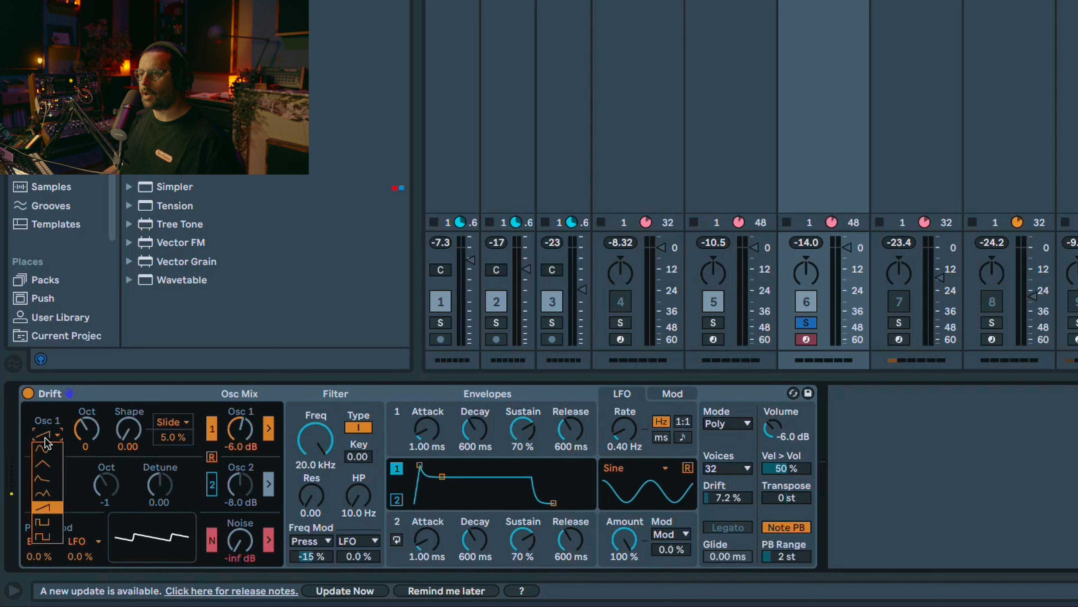
left_click(53, 478)
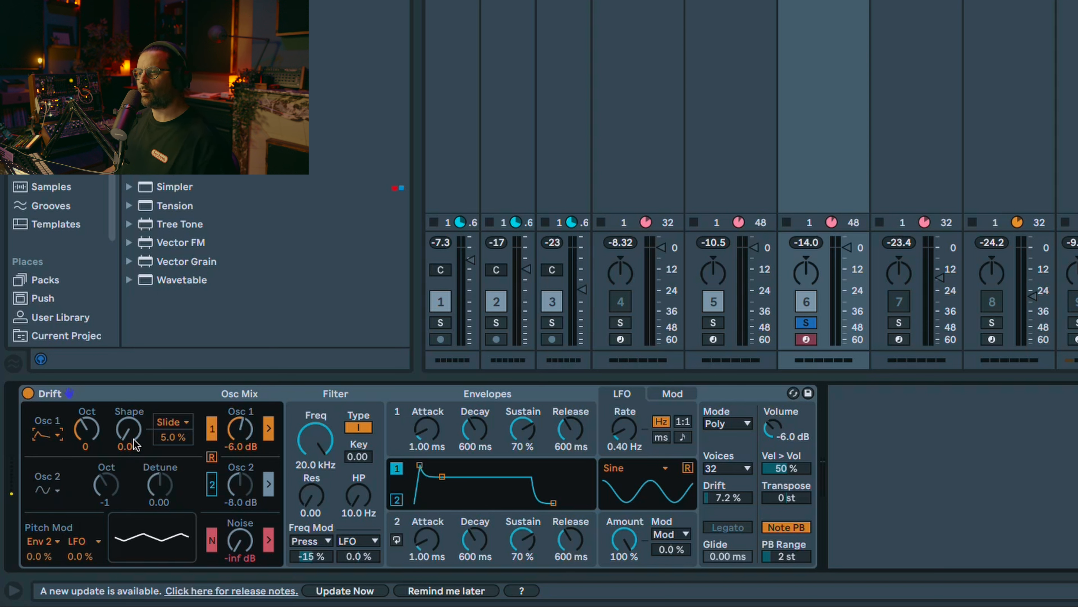
left_click_drag(133, 438, 133, 408)
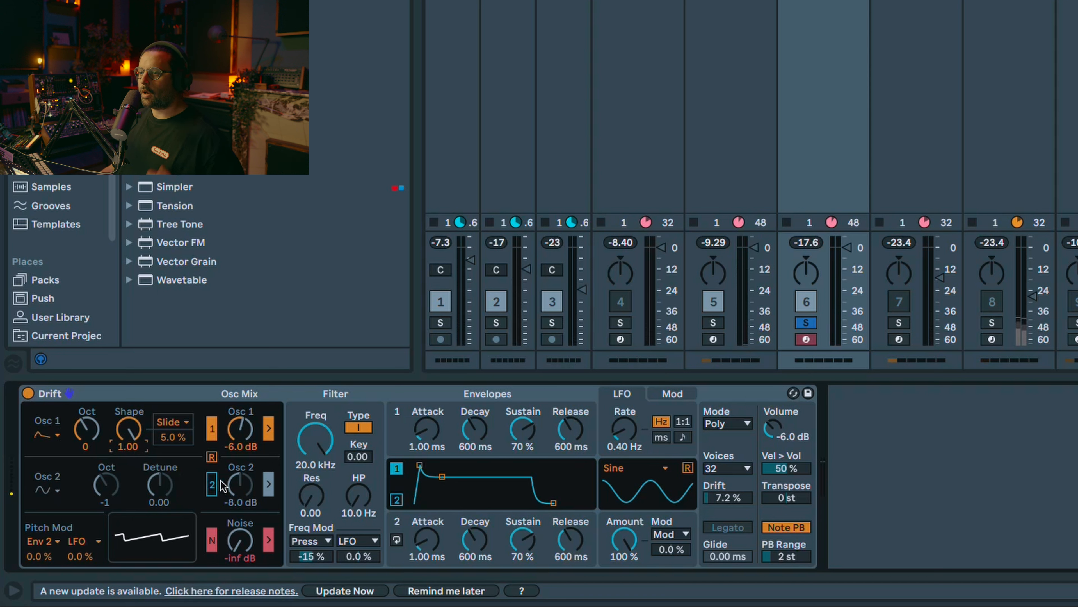
Step: Enable oscillator 2 with a saw waveform, set its octave to 0 and its Detune to 1.00
left_click(212, 485)
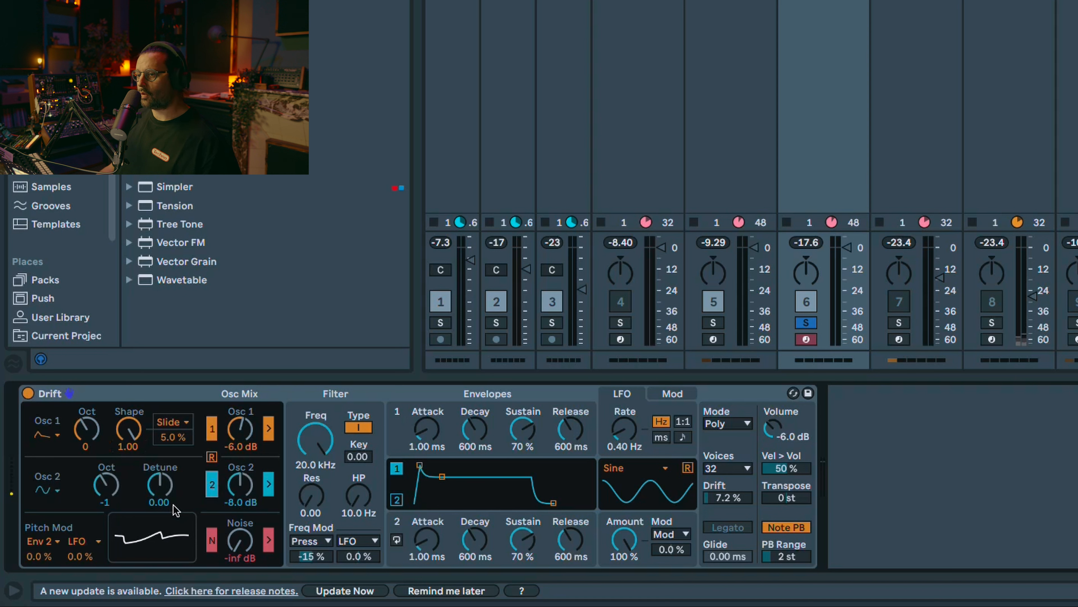
left_click(58, 490)
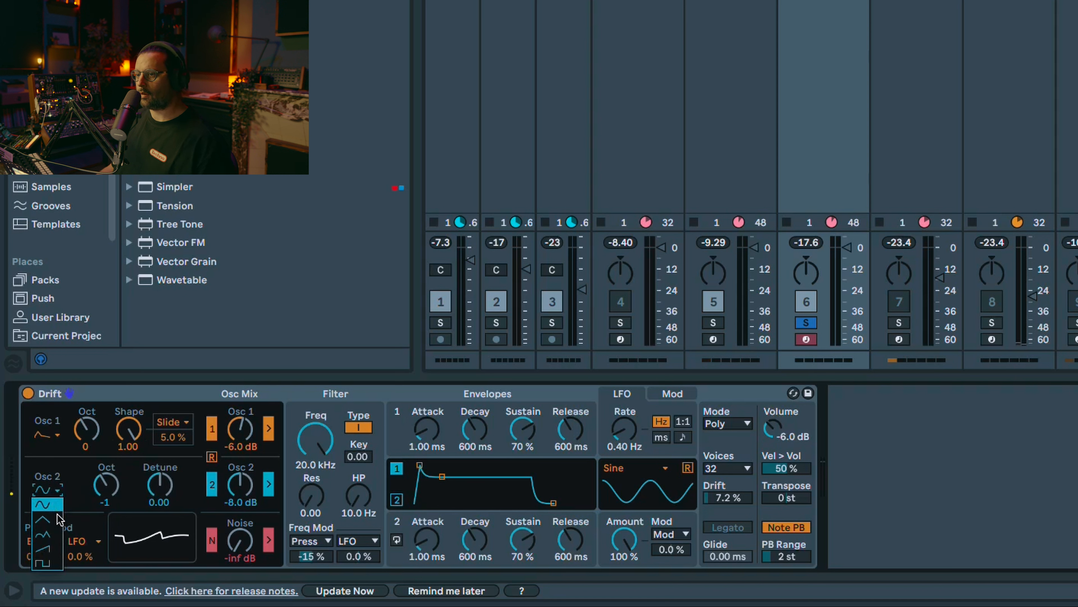
left_click(56, 547)
left_click_drag(106, 493, 160, 431)
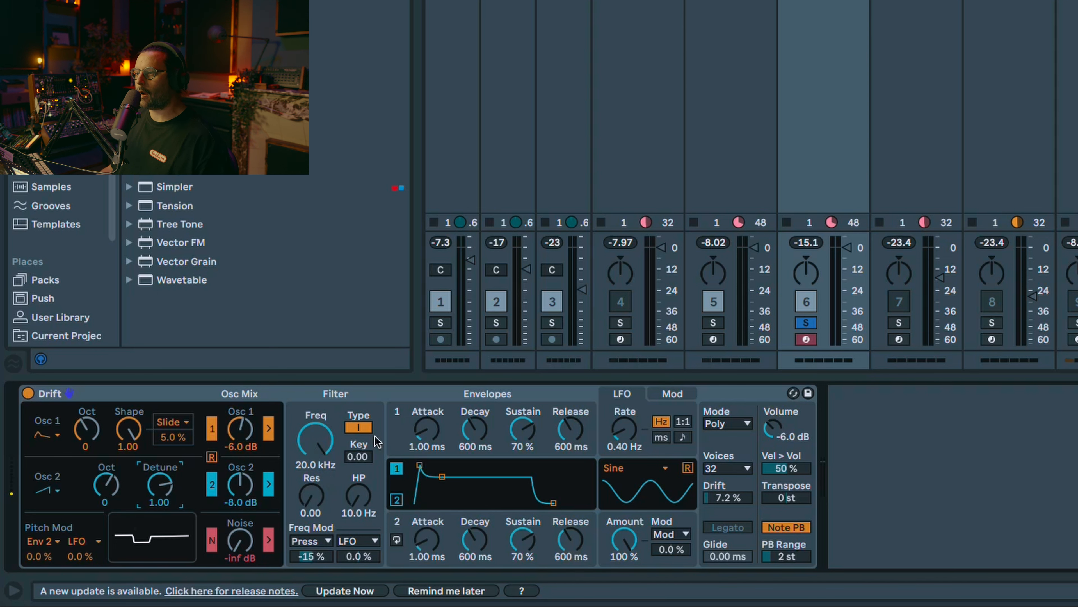
Step: Set the Drift filter to 5.99 kHz with 0.65 resonance and group Drift into an Instrument Rack
left_click_drag(307, 448, 309, 472)
left_click(250, 393)
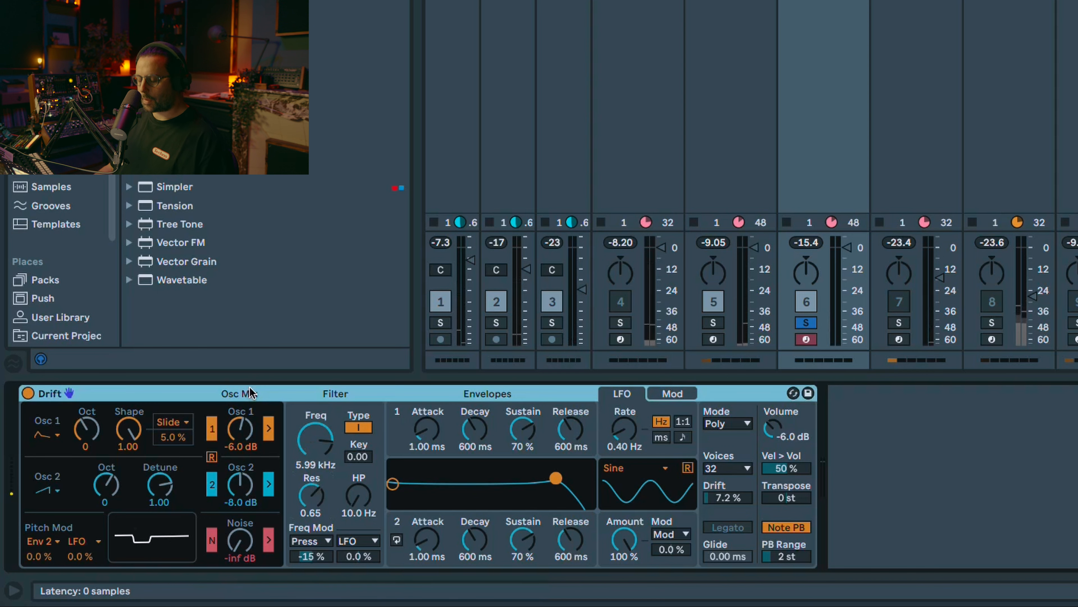
key("super+g")
Step: Map filter frequency to Macro 1 and resonance to Macro 2, naming the macros CUTOFF and RESO
right_click(338, 440)
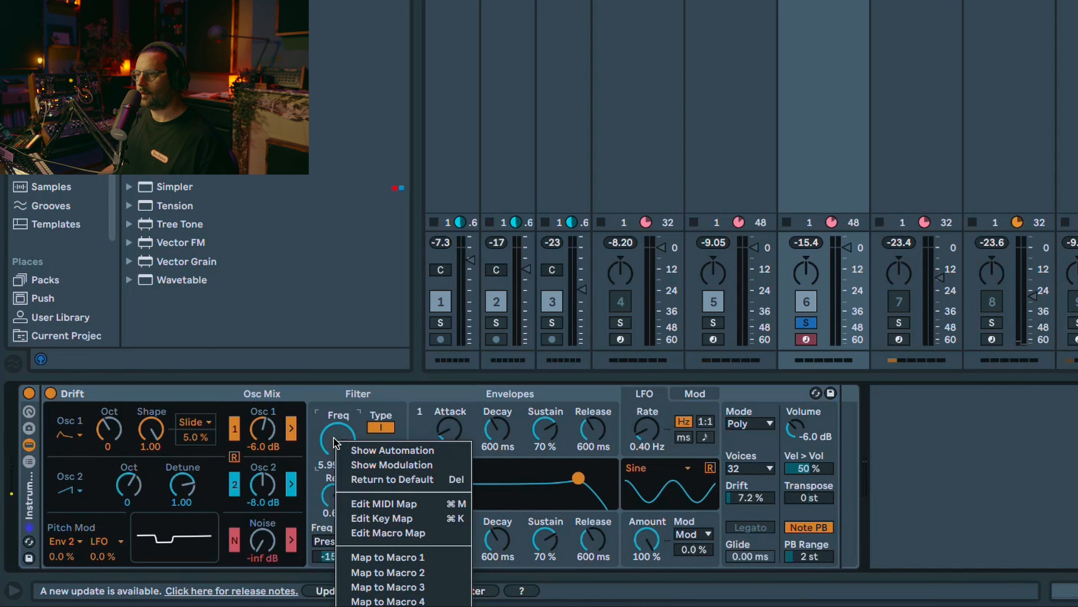
left_click(387, 552)
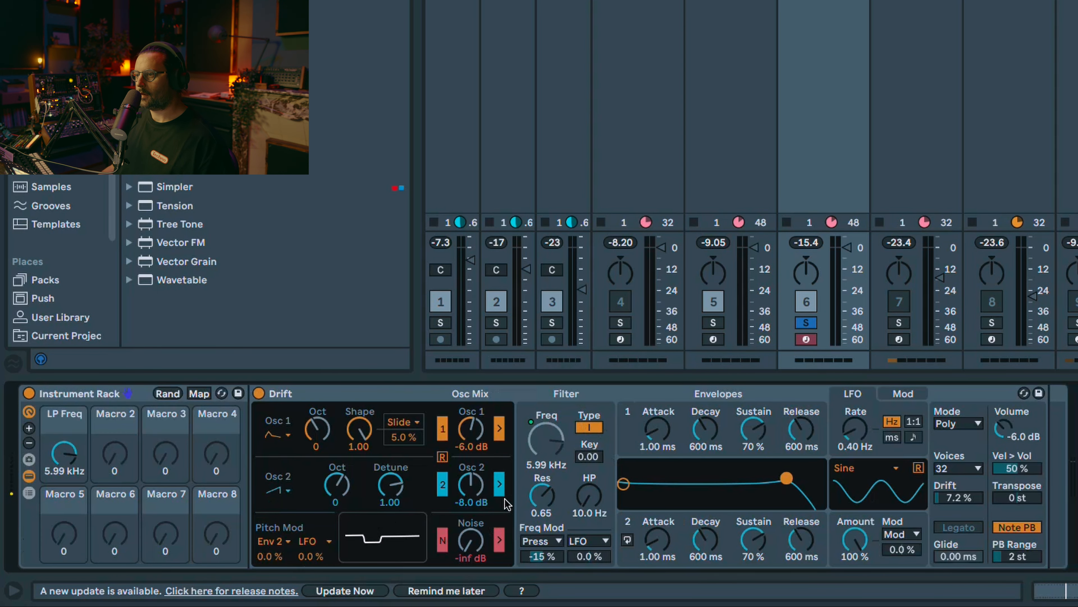
right_click(545, 498)
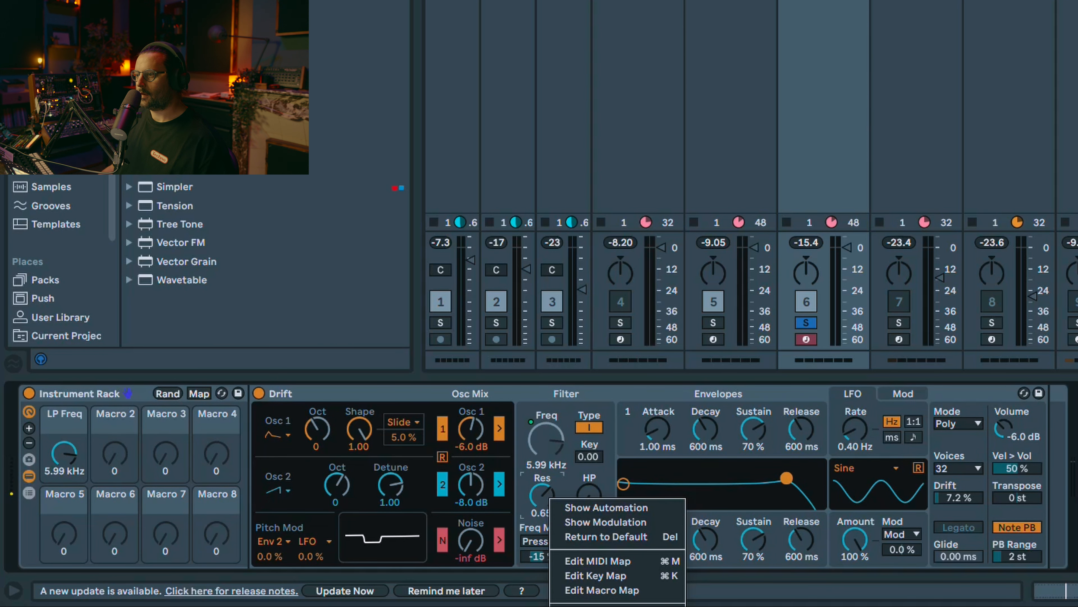
left_click(619, 590)
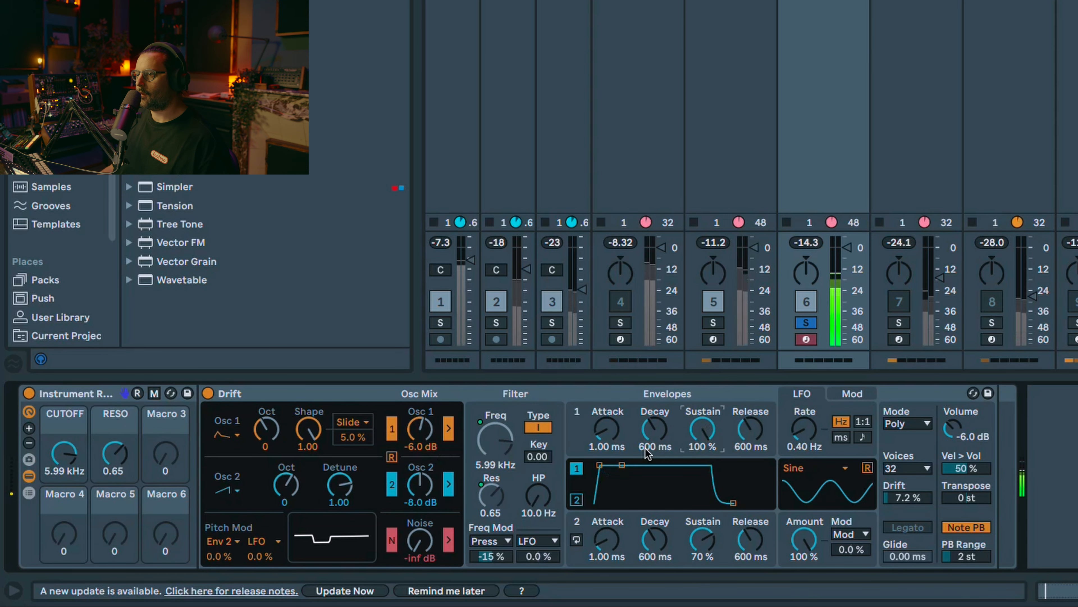
Step: Set Envelope 1 to 4.68 ms attack and 100% sustain, and the filter's Press modulation to 0.0%
mouse_move(607, 429)
left_mouse_down()
mouse_move(607, 413)
mouse_move(607, 423)
left_mouse_up()
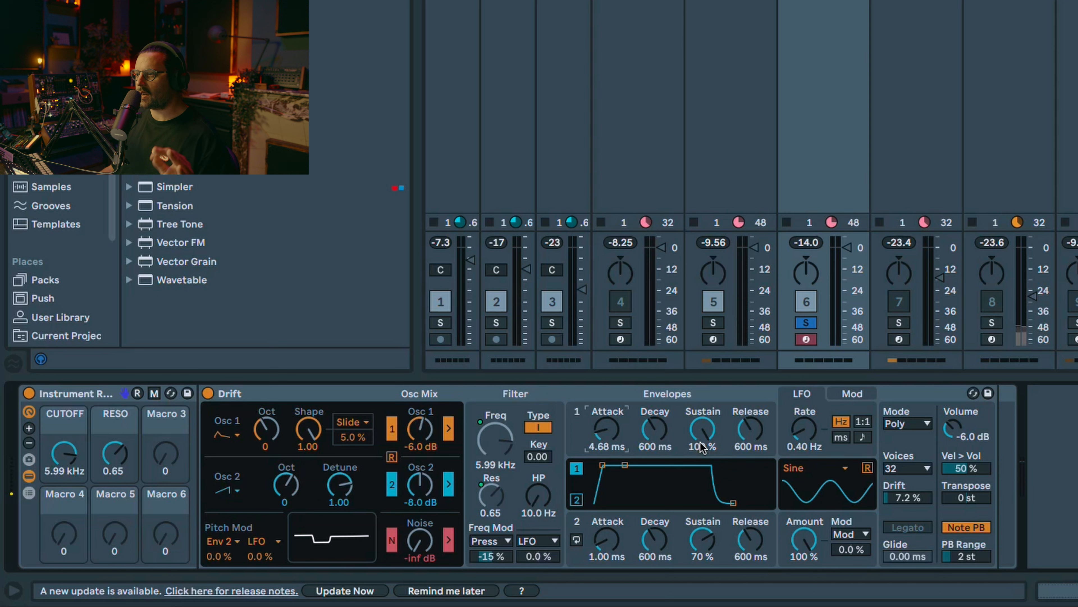
left_click(489, 546)
left_click(489, 546)
left_click(490, 546)
left_click(491, 547)
left_click(489, 560)
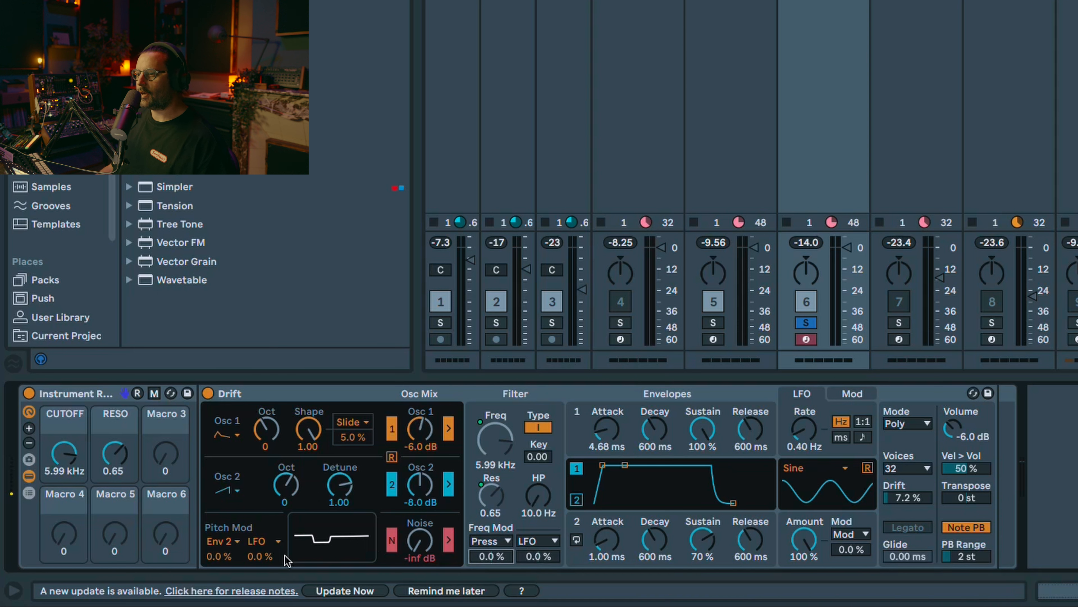
Step: Set the LFO pitch modulation to 25% and make the LFO a tempo-synced Square wave at 1/16
left_click(262, 556)
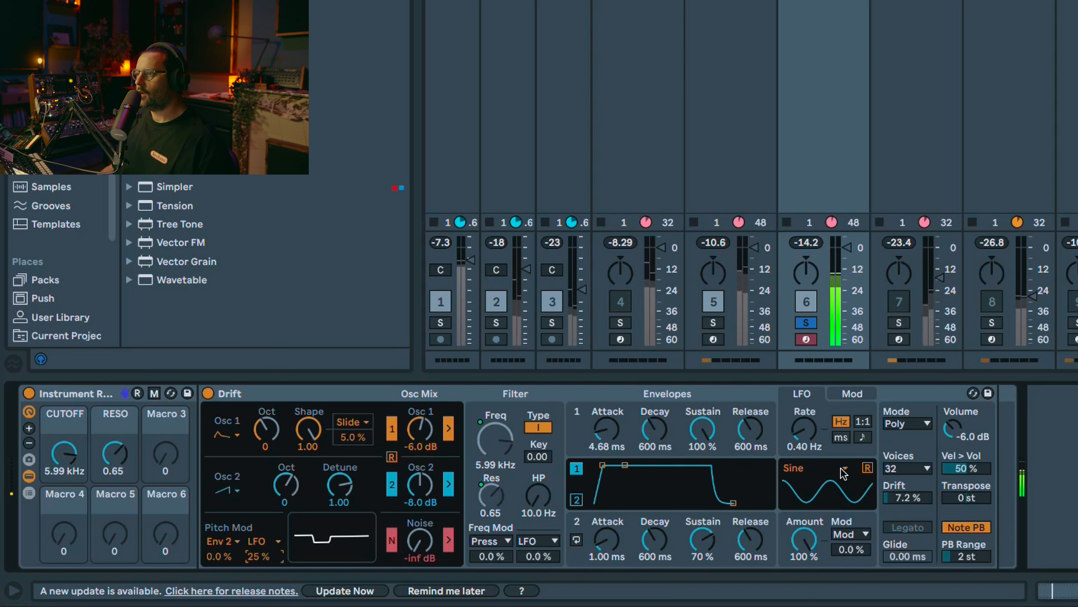
left_click(808, 464)
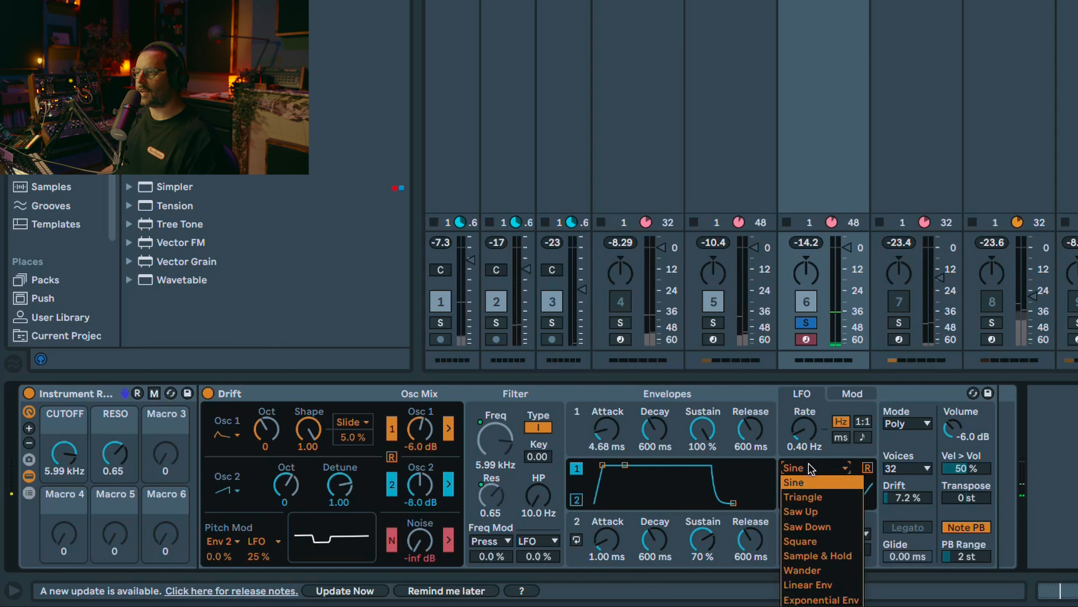
left_click(822, 538)
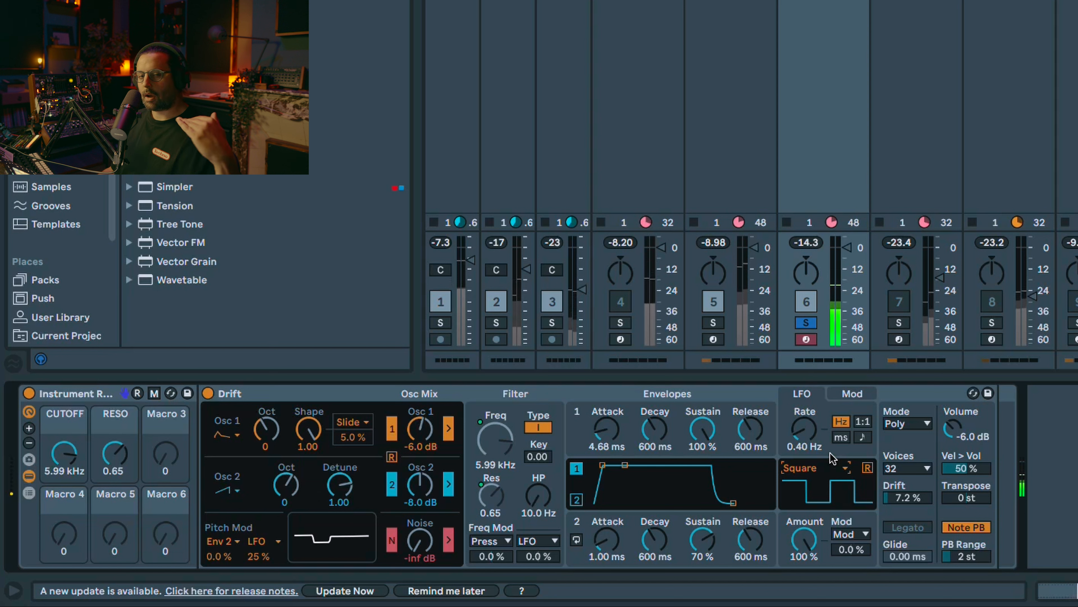
left_click(862, 437)
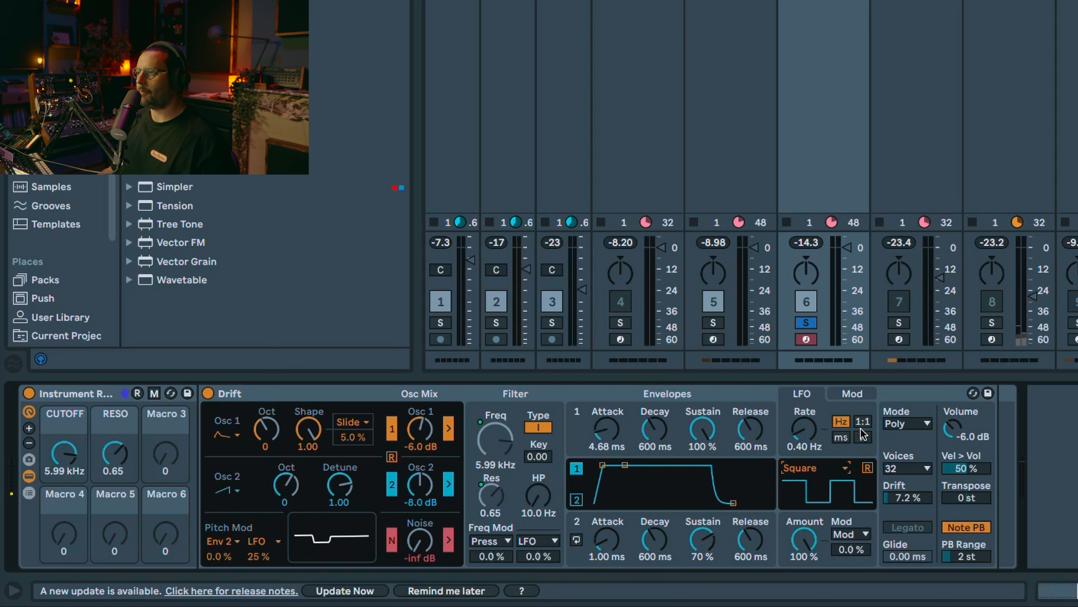
mouse_move(802, 438)
left_mouse_down()
mouse_move(801, 449)
mouse_move(801, 433)
left_mouse_up()
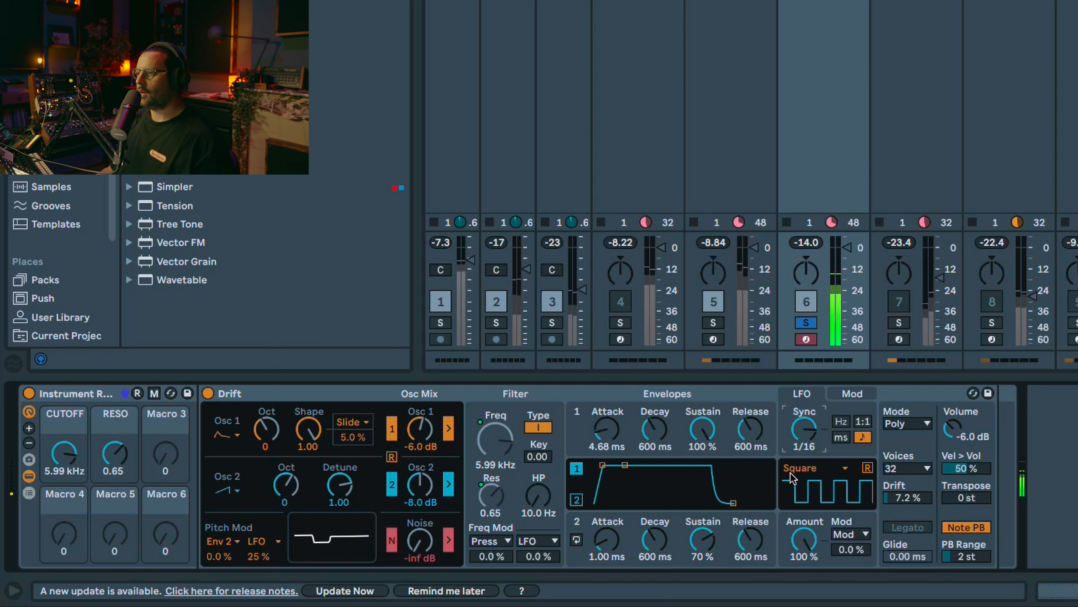
left_click(810, 542)
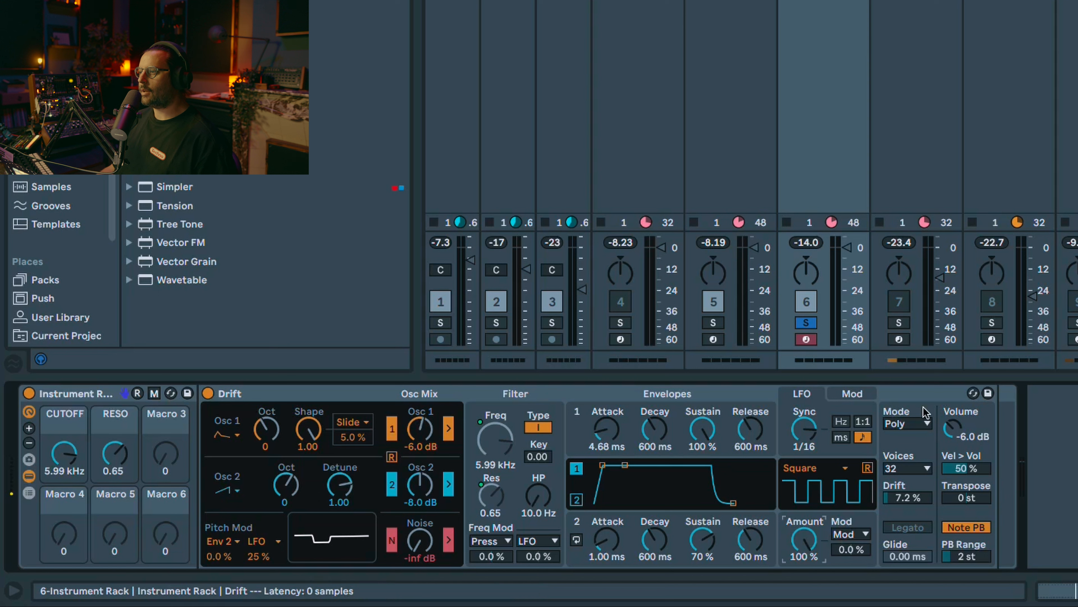
Step: Set Drift's voice mode to Stereo at 100% and its Drift amount to 100%
left_click(907, 423)
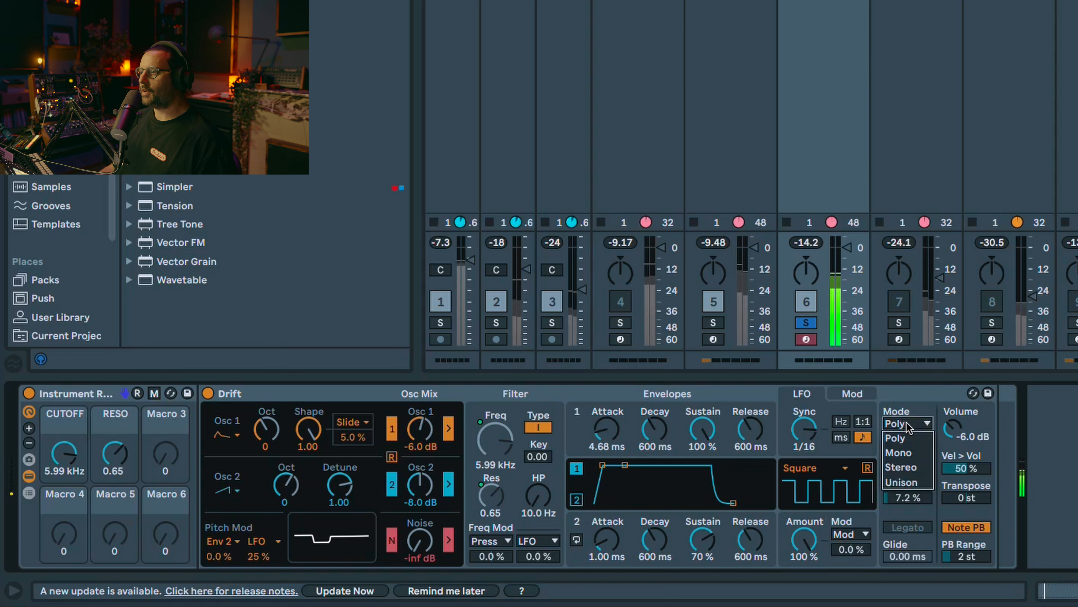
left_click(904, 466)
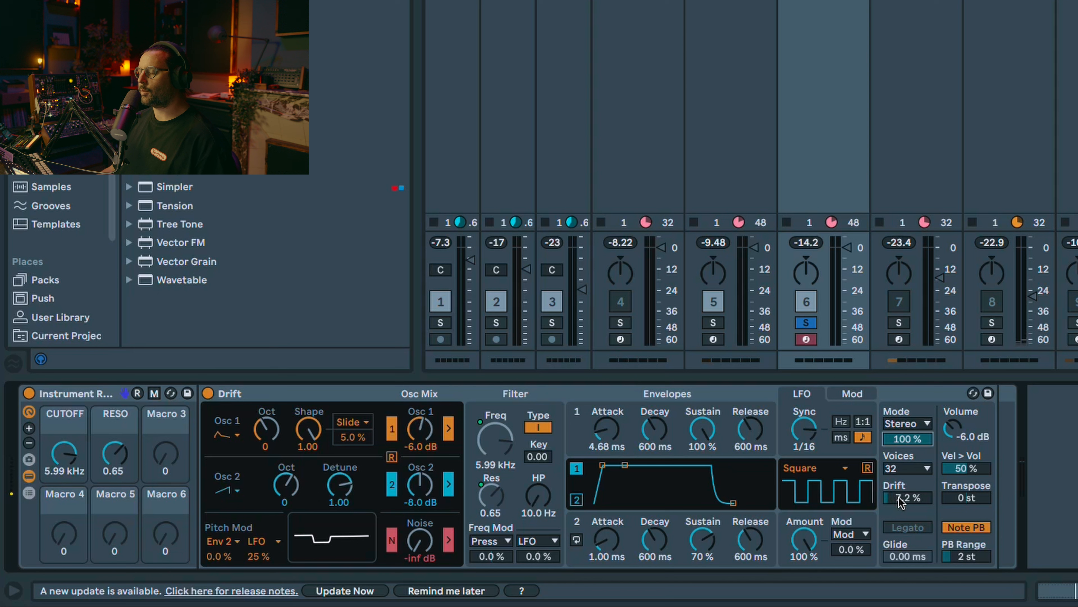
left_click_drag(899, 494, 898, 442)
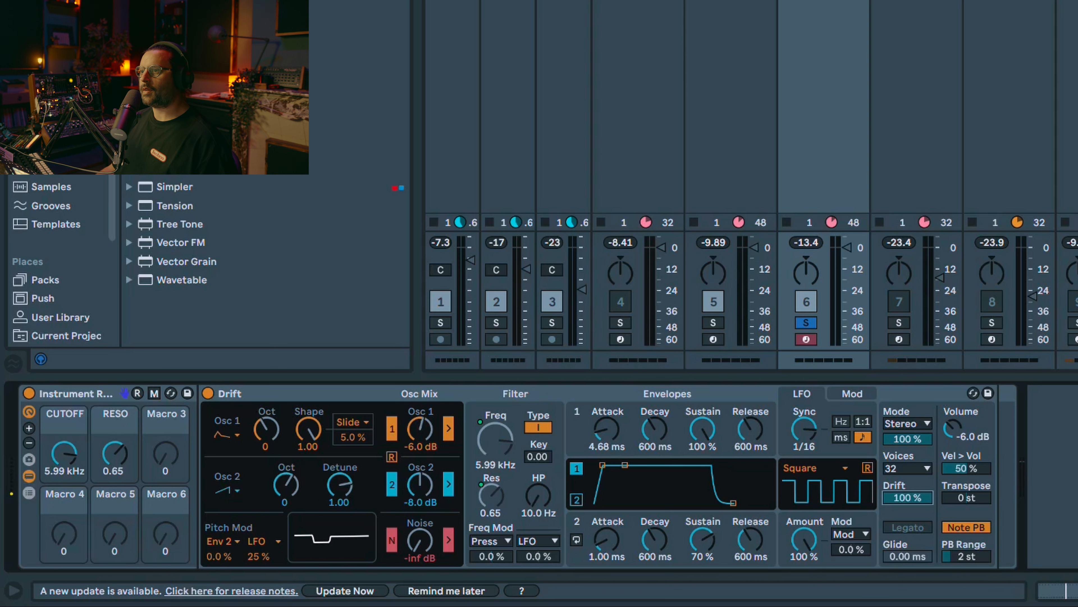
Step: Add Grain Delay after Drift and set its DryWet to 66% and Spray to 23.9 ms
key("ctrl+f")
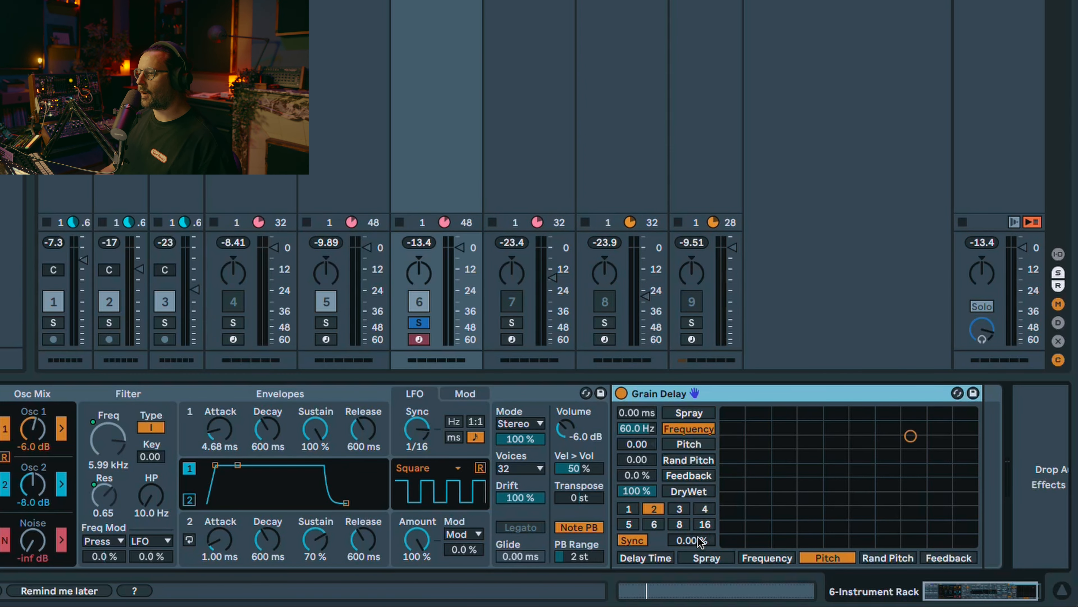
key("space")
left_click_drag(640, 491, 640, 514)
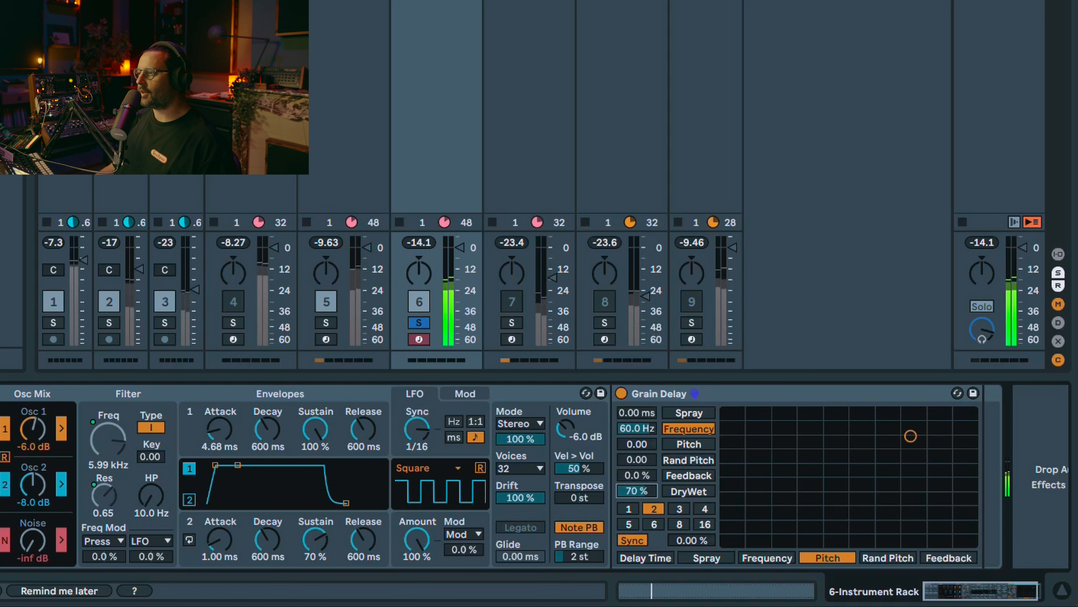
left_click_drag(633, 414, 632, 407)
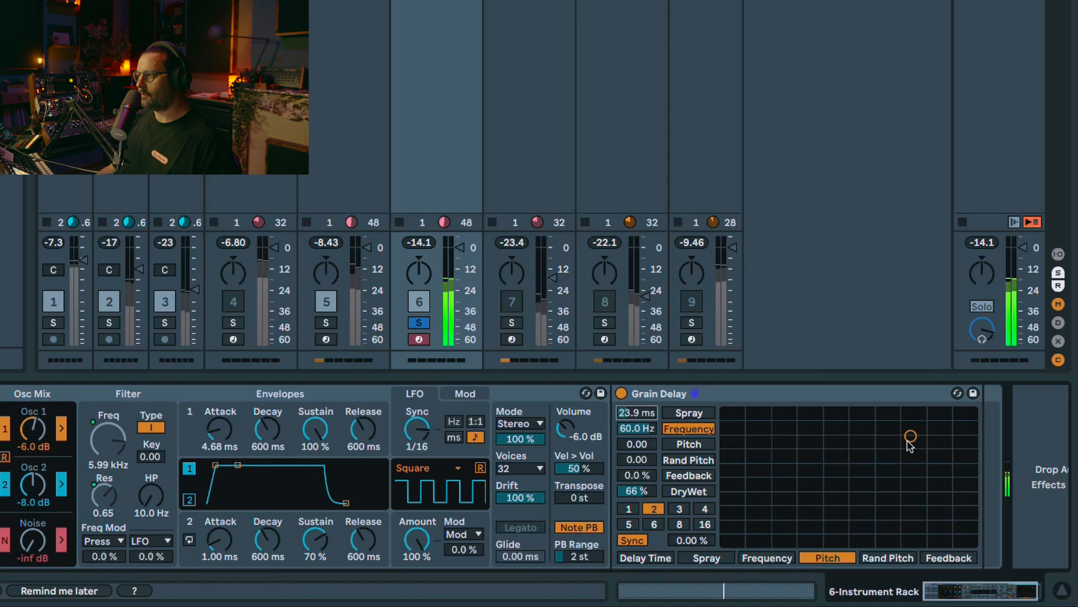
Step: Set Grain Delay's Frequency to 1.00 Hz, Pitch to -0.38 and its unsynced delay time to 11.9 ms
left_click_drag(910, 436, 903, 541)
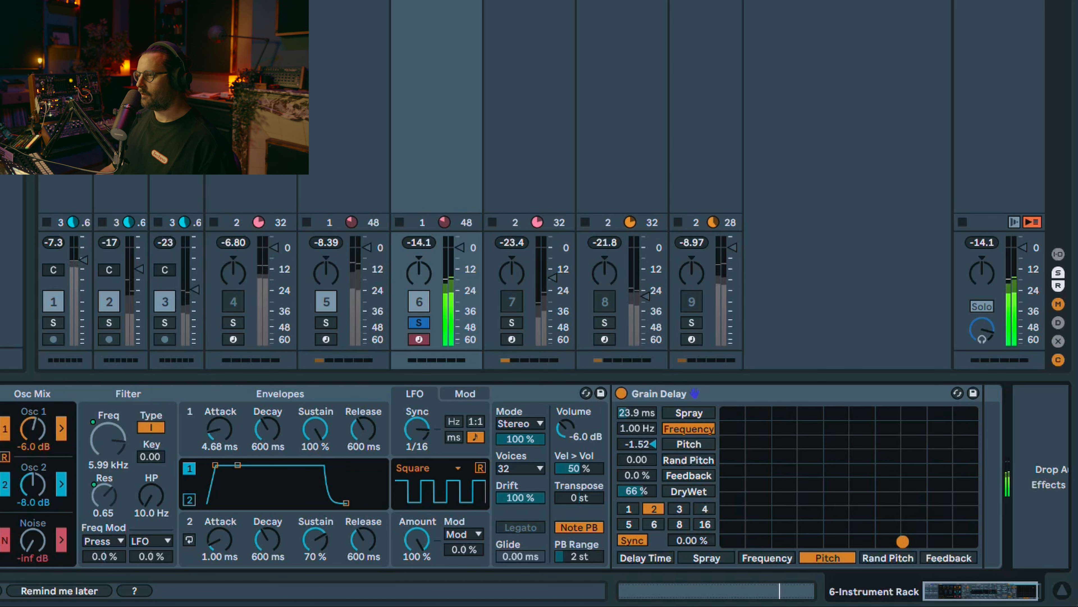
left_click_drag(638, 450, 637, 450)
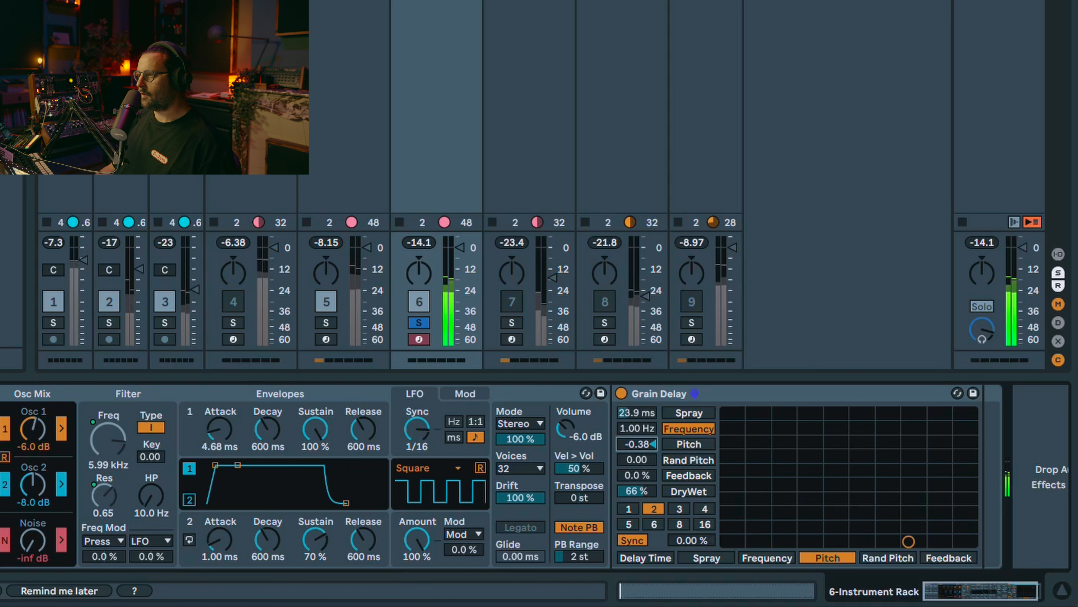
left_click(636, 543)
left_click_drag(686, 544, 686, 560)
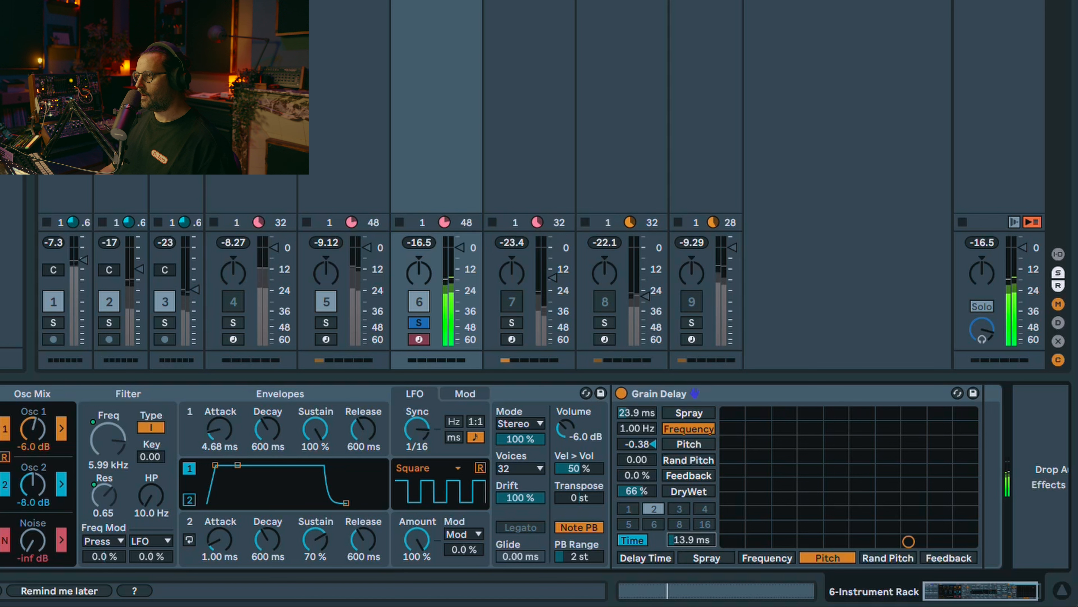
left_click_drag(684, 541, 684, 539)
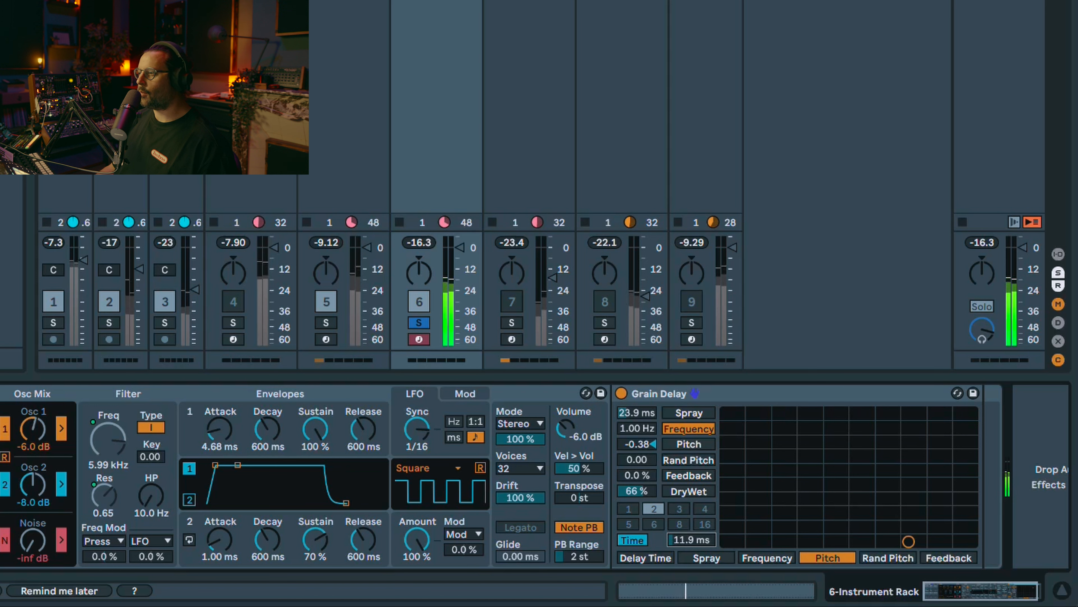
Step: Compare the sound with Grain Delay bypassed and active
left_click(623, 396)
left_click(621, 394)
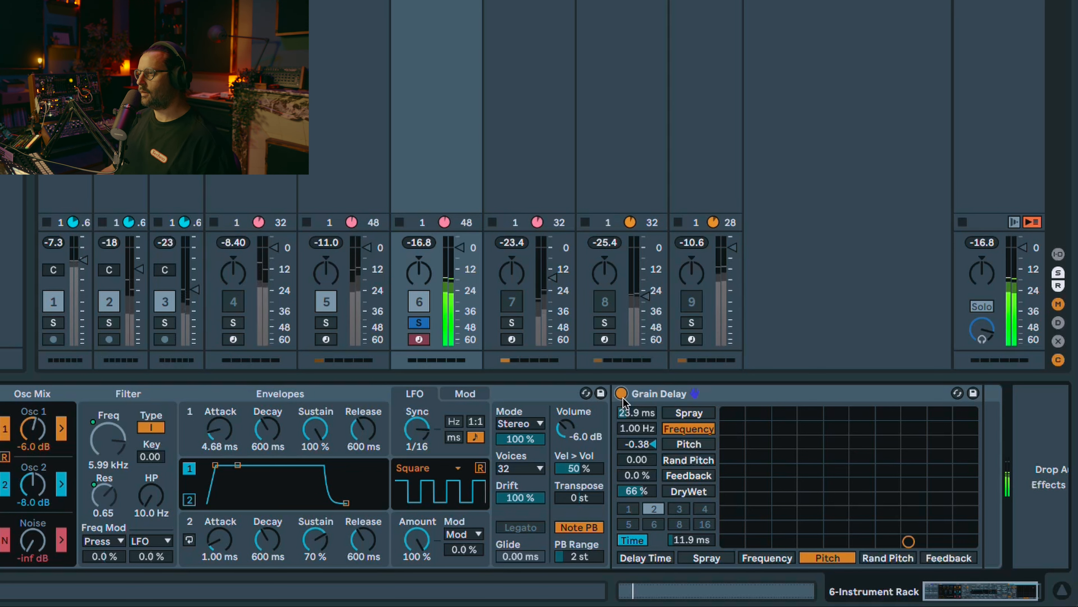
left_click(622, 398)
left_click(622, 397)
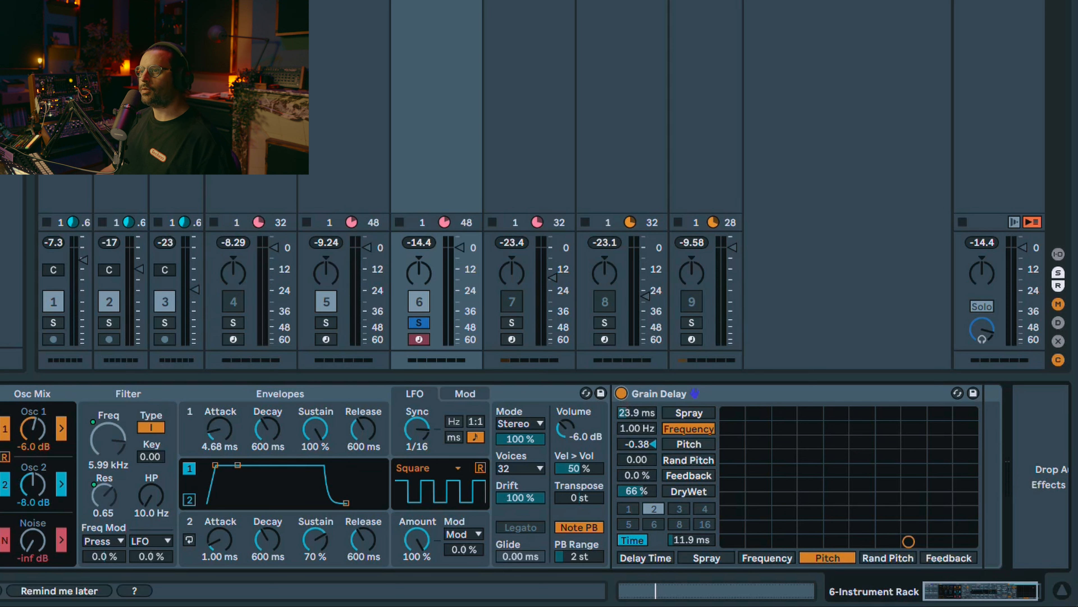
Step: Add a Saturator after Grain Delay using the Hard Curve type and lower its output to -16.0 dB
key("Return")
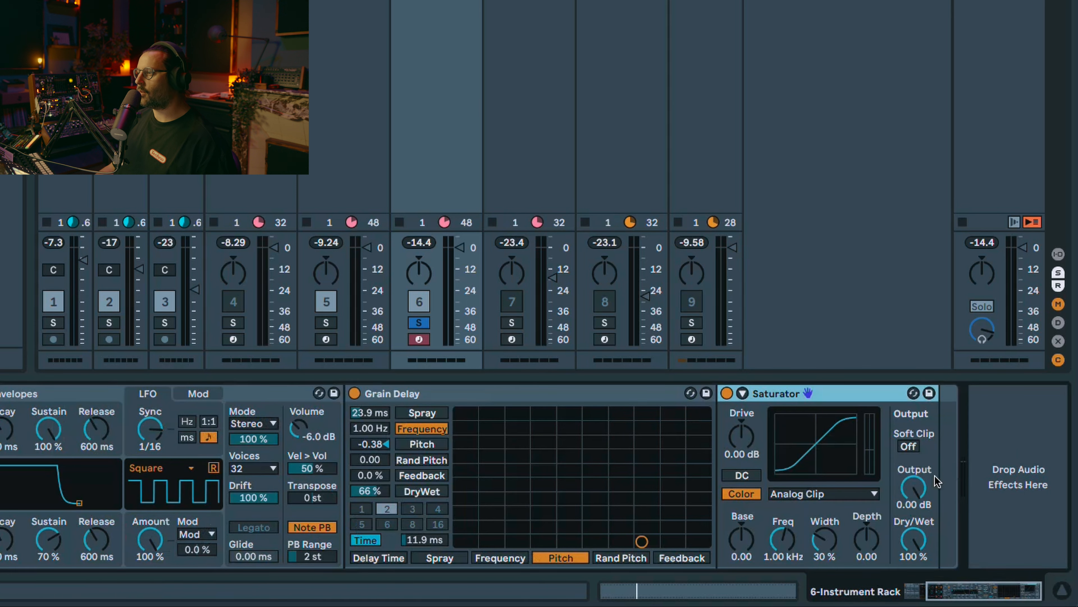
left_click(838, 493)
left_click(807, 543)
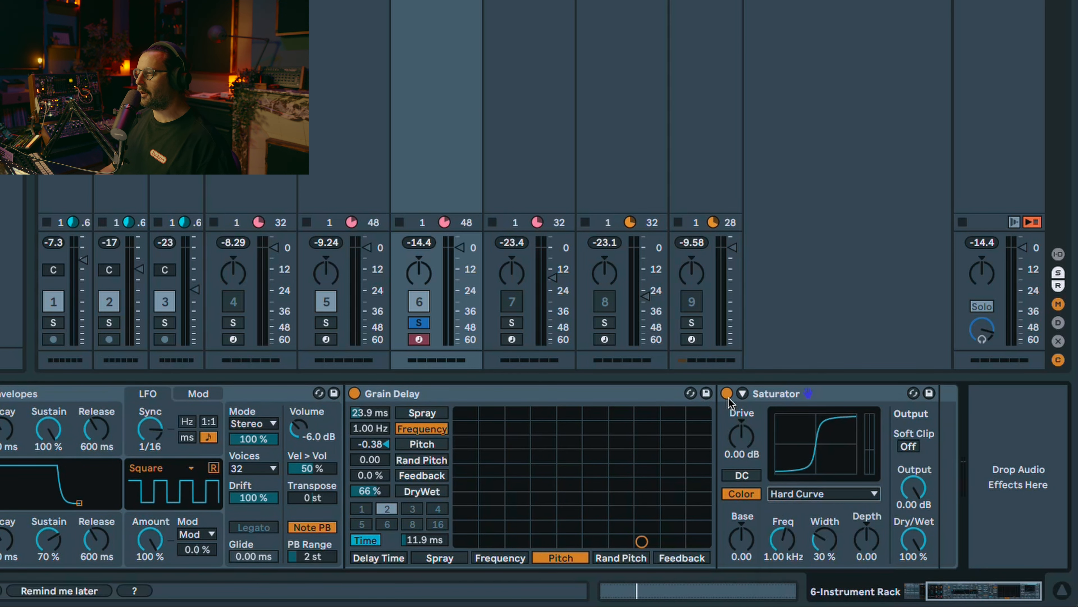
key("space")
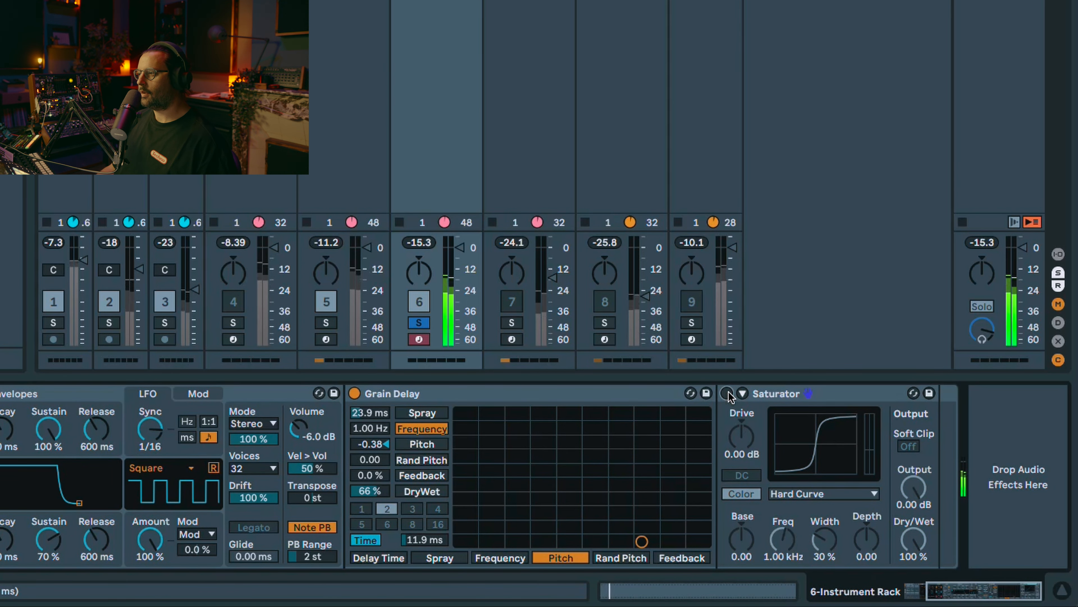
left_click_drag(914, 487, 913, 536)
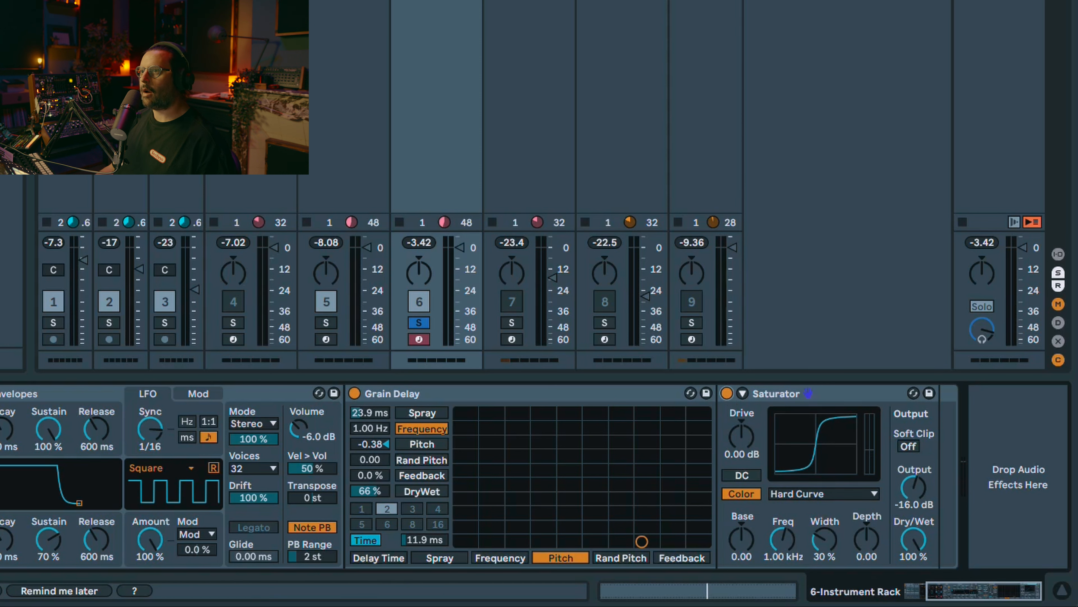
Step: Add the Filterbank Sweep rack after Saturator and raise its macro to 6.0 dB
key("Return")
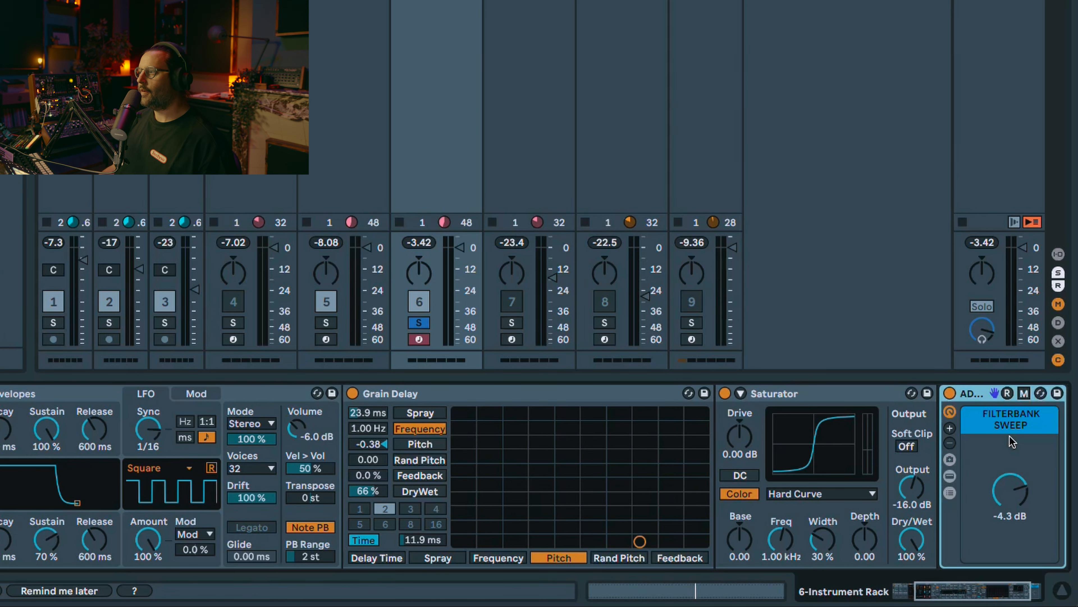
left_click_drag(965, 595, 984, 595)
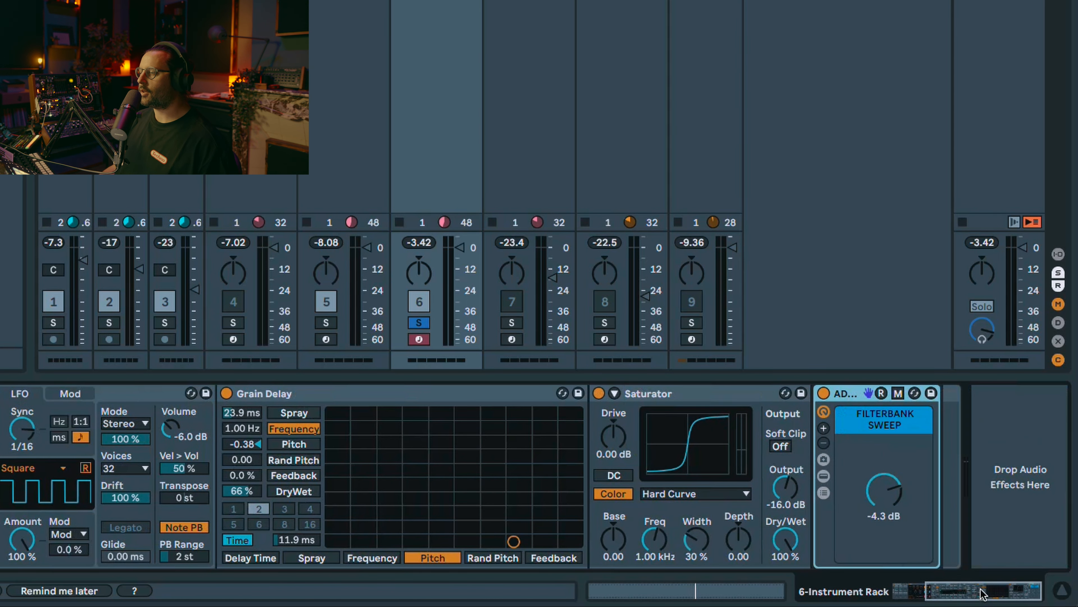
left_click_drag(884, 491, 884, 406)
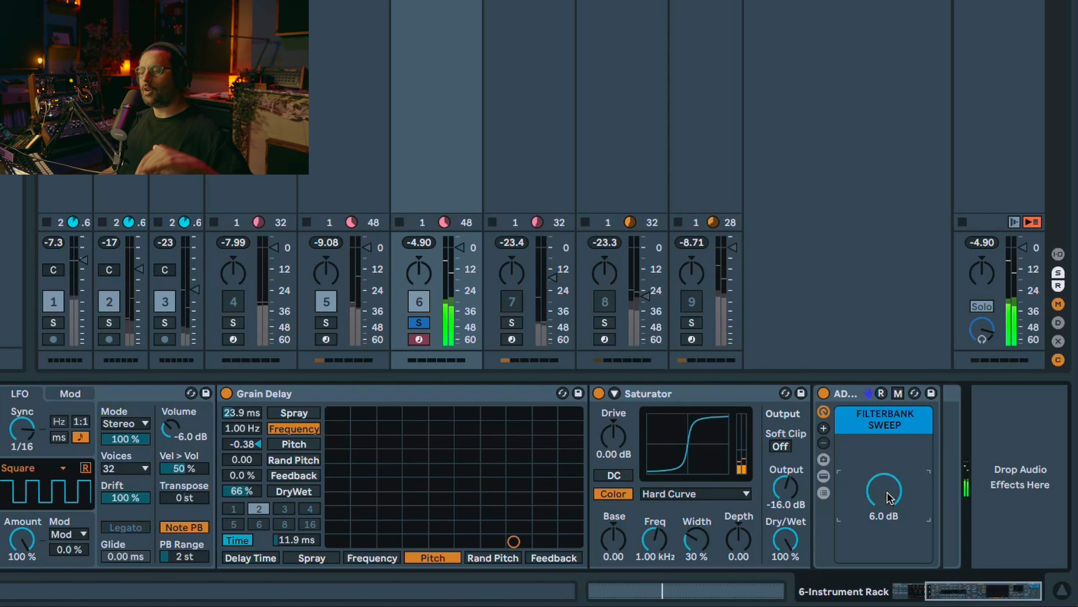
Step: Inspect the Filterbank Sweep rack's Auto Filter chains and devices, and fold them away again
left_click(823, 477)
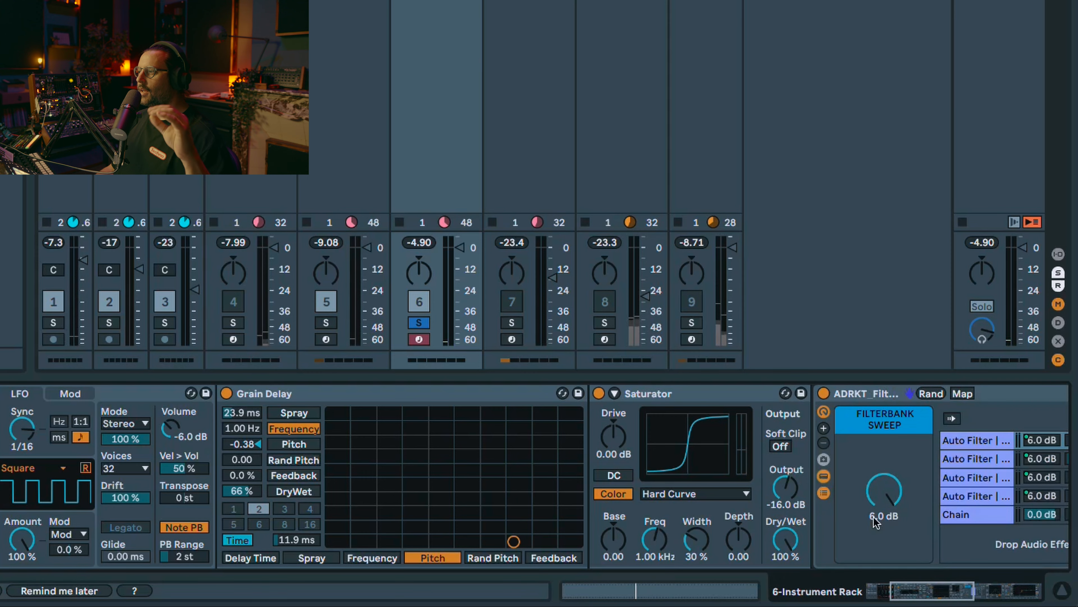
left_click_drag(937, 592, 970, 592)
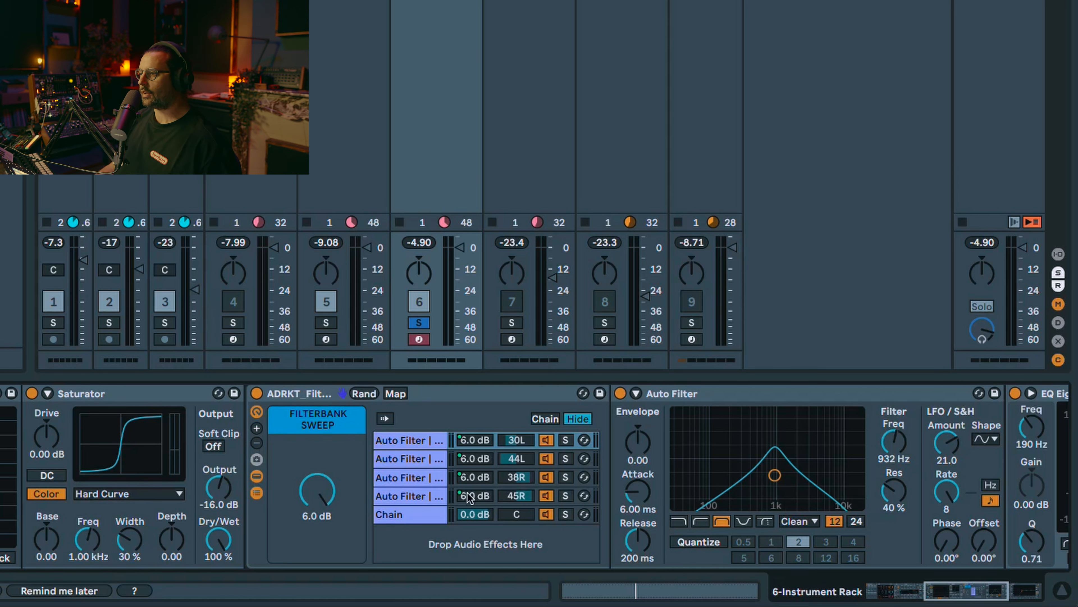
left_click(257, 493)
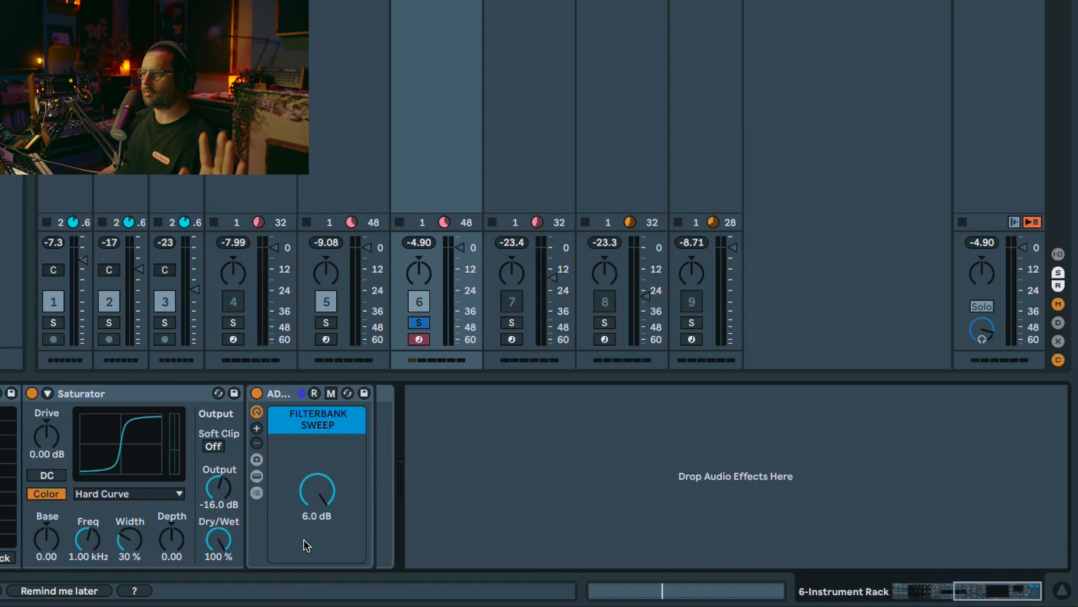
Step: Map the FILTERBANK SWEEP knob to Macro 3 of the Instrument Rack and lower it to -3.133 dB during playback
key("space")
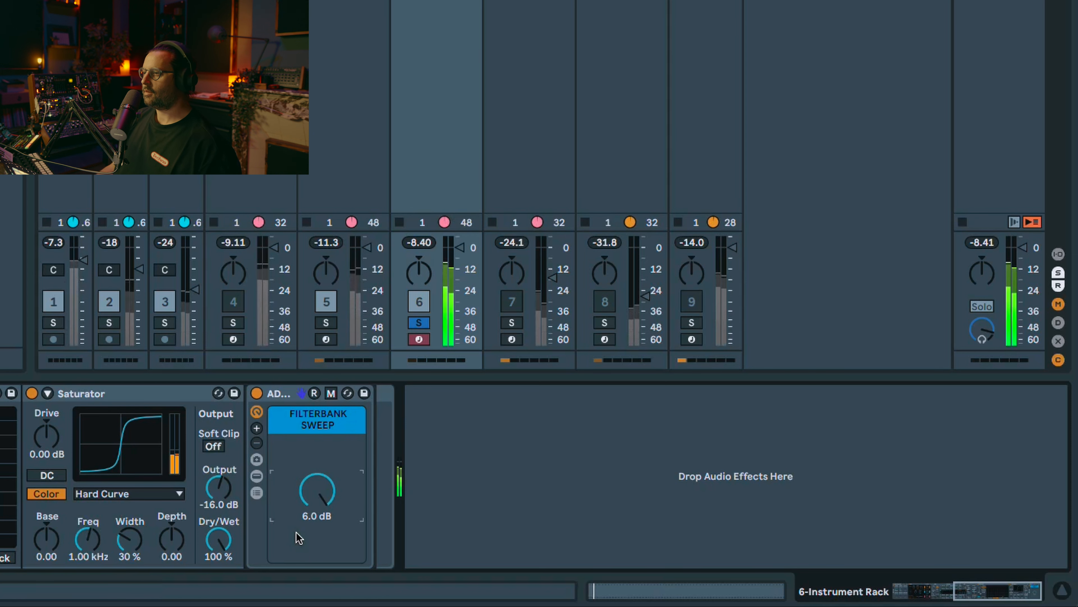
right_click(320, 494)
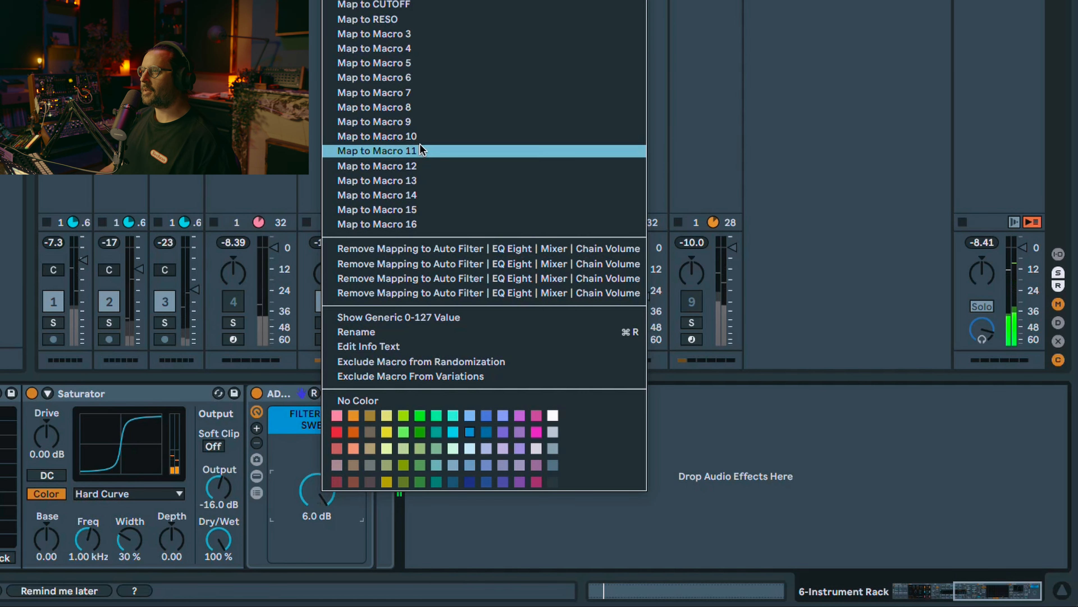
left_click(415, 37)
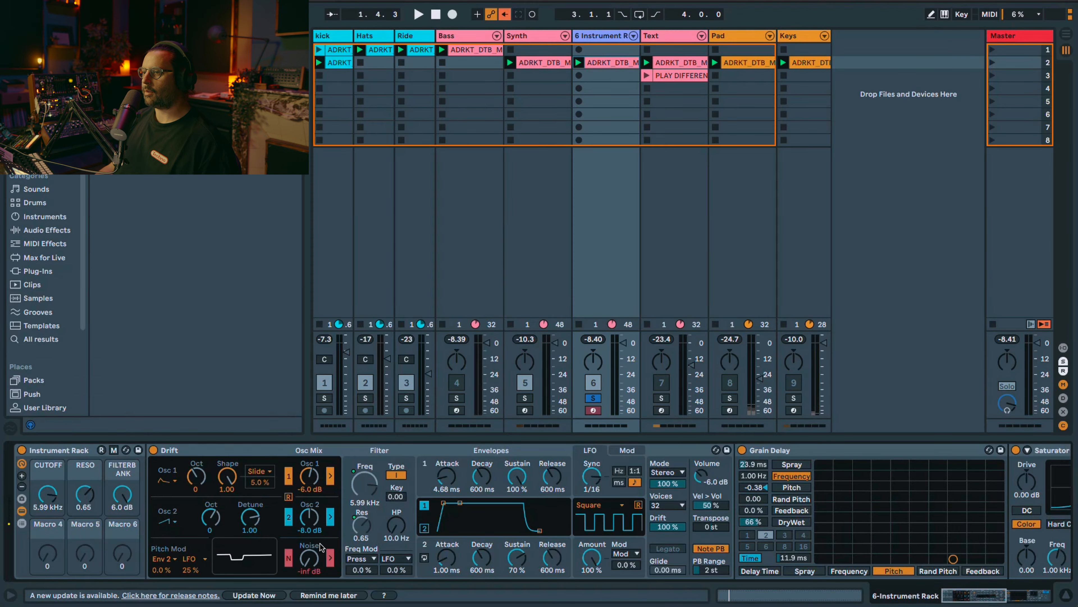
left_click_drag(122, 494, 122, 512)
key("space")
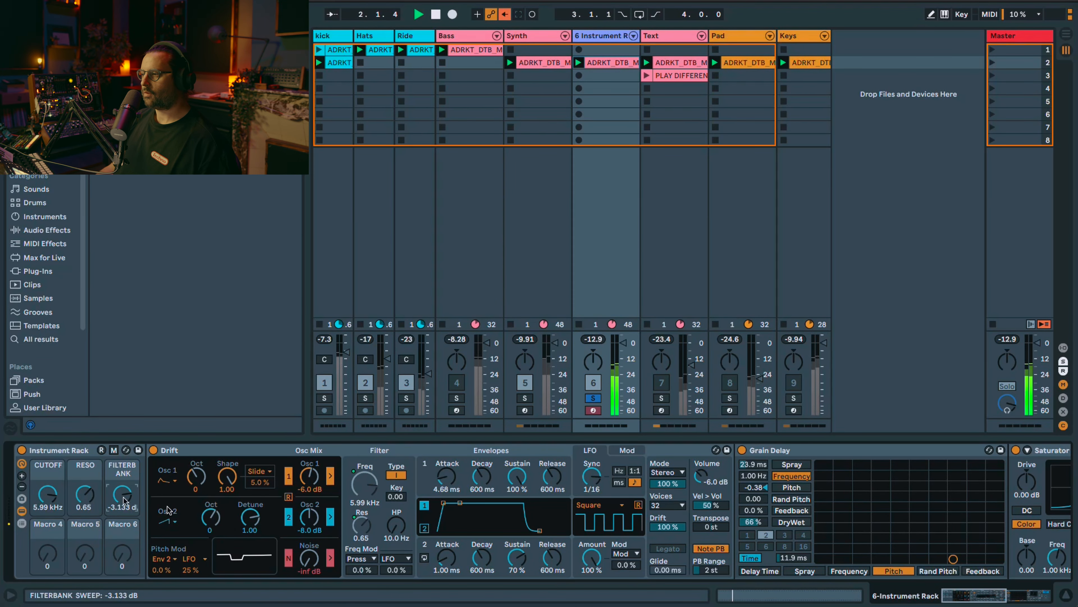
Step: Add Hybrid Reverb after the filterbank rack in Convolution mode with the Real Places impulse response Noirlac Copyist Room
left_click_drag(963, 594, 997, 594)
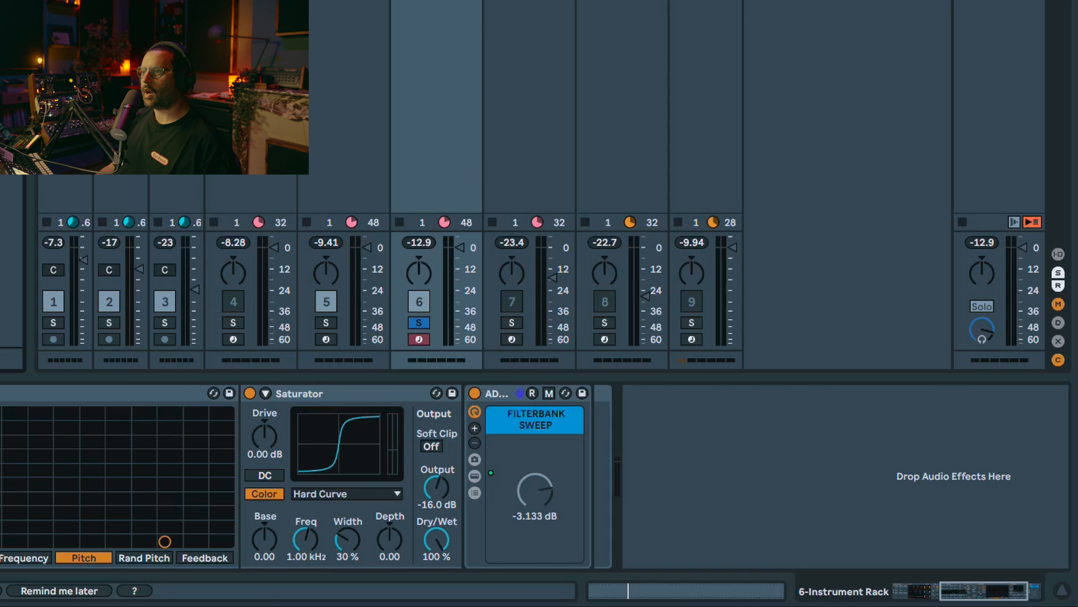
left_click_drag(8, 298, 595, 468)
left_click(704, 503)
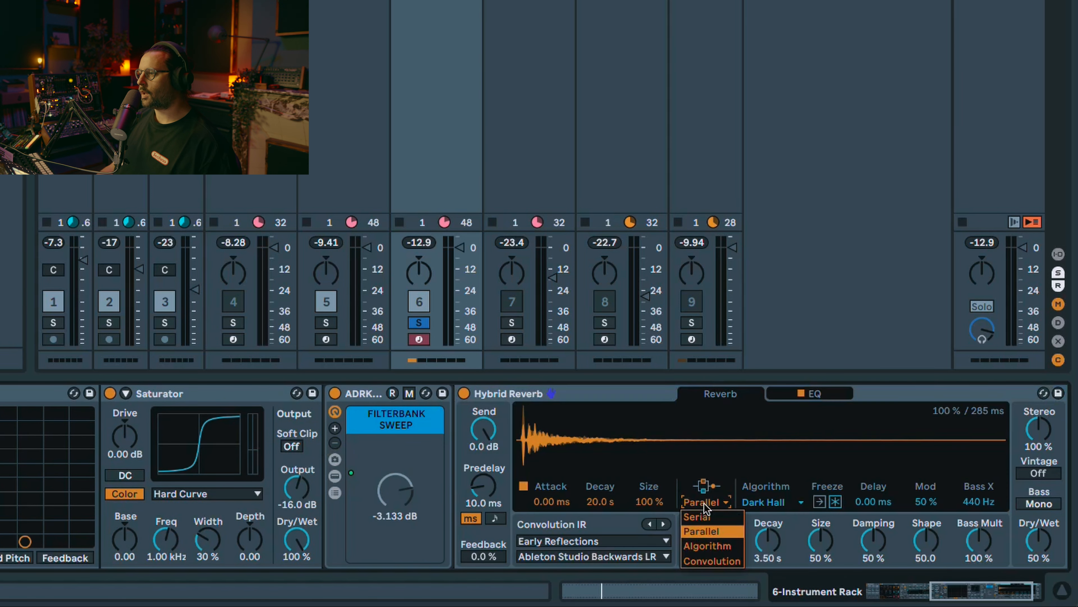
left_click(711, 561)
left_click(625, 542)
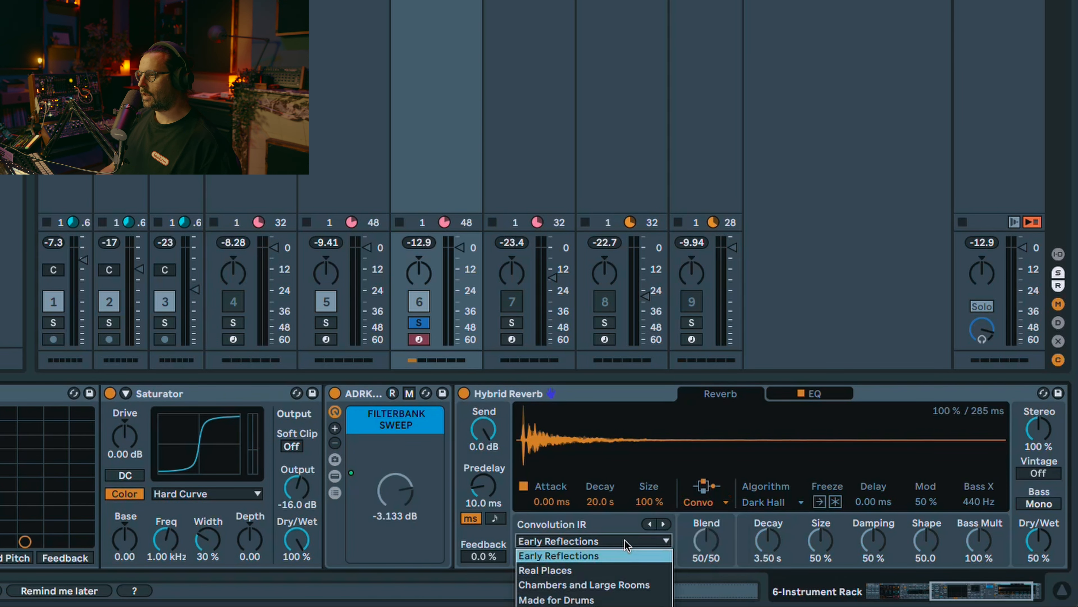
left_click(601, 564)
left_click(605, 555)
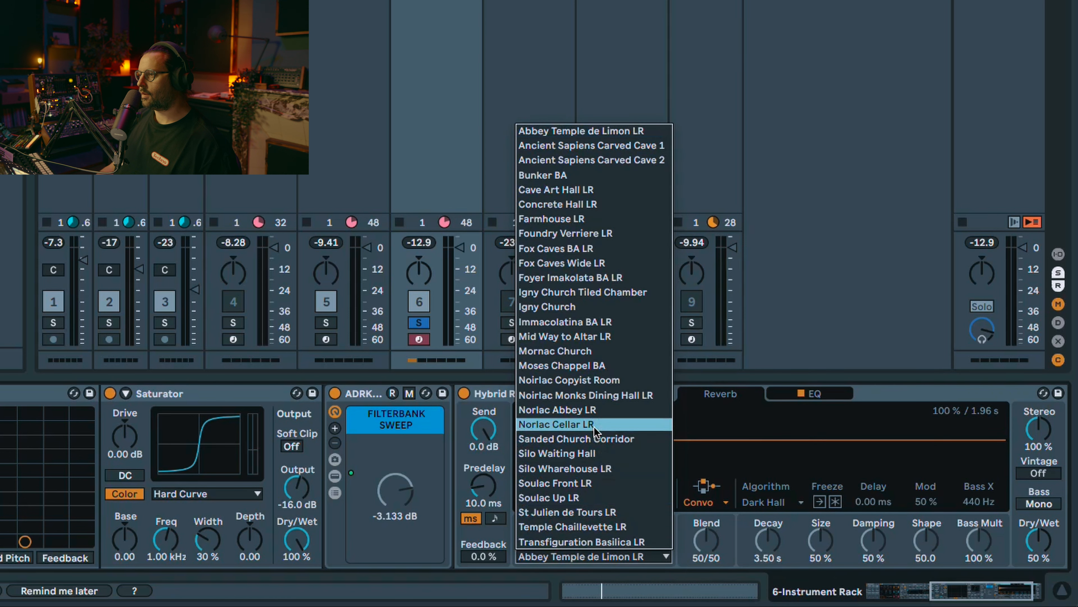
left_click(595, 380)
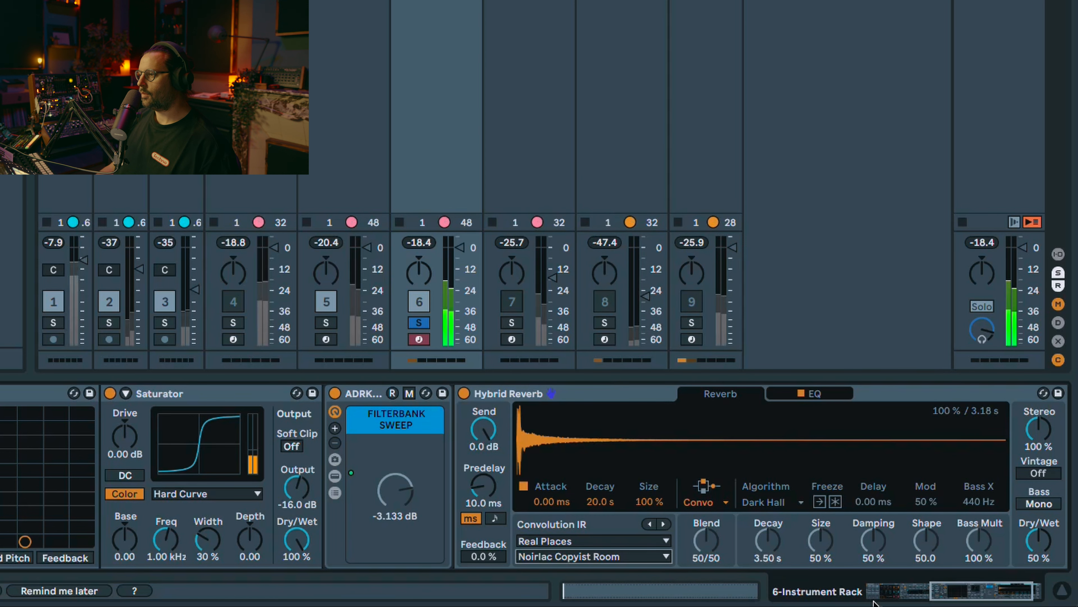
Step: Set Hybrid Reverb's Dry/Wet to 37% and Stereo to 122%, and enable Bass Mono
left_click_drag(1037, 540, 1037, 555)
left_click(1038, 429)
left_click_drag(1038, 429, 1038, 427)
left_click(1039, 503)
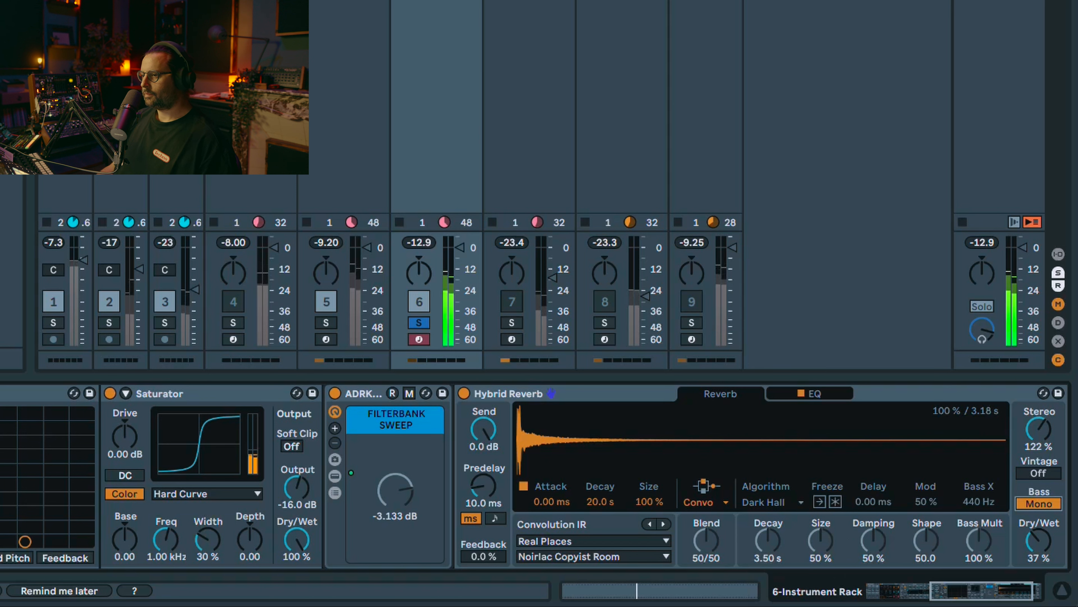
key("space")
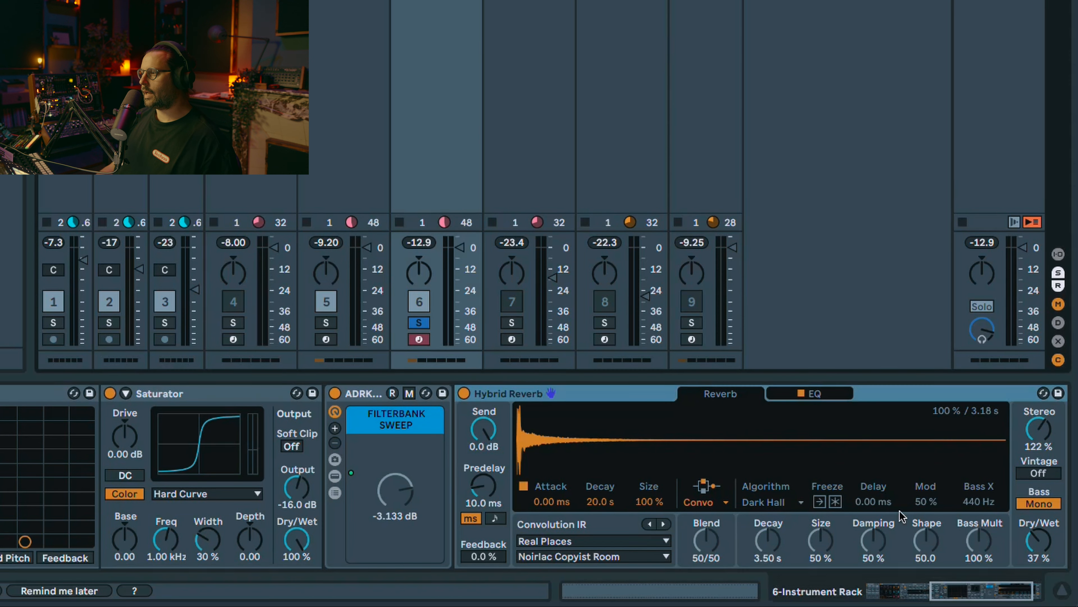
Step: Map Hybrid Reverb's Dry/Wet to Macro 4 of the Instrument Rack and play the result
right_click(1036, 547)
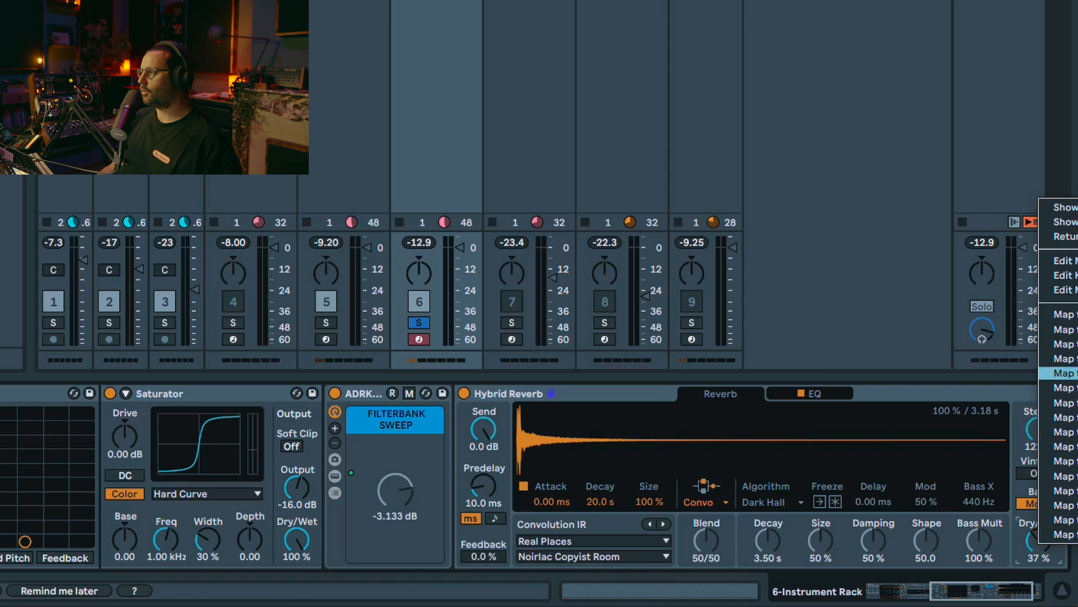
left_click(1074, 359)
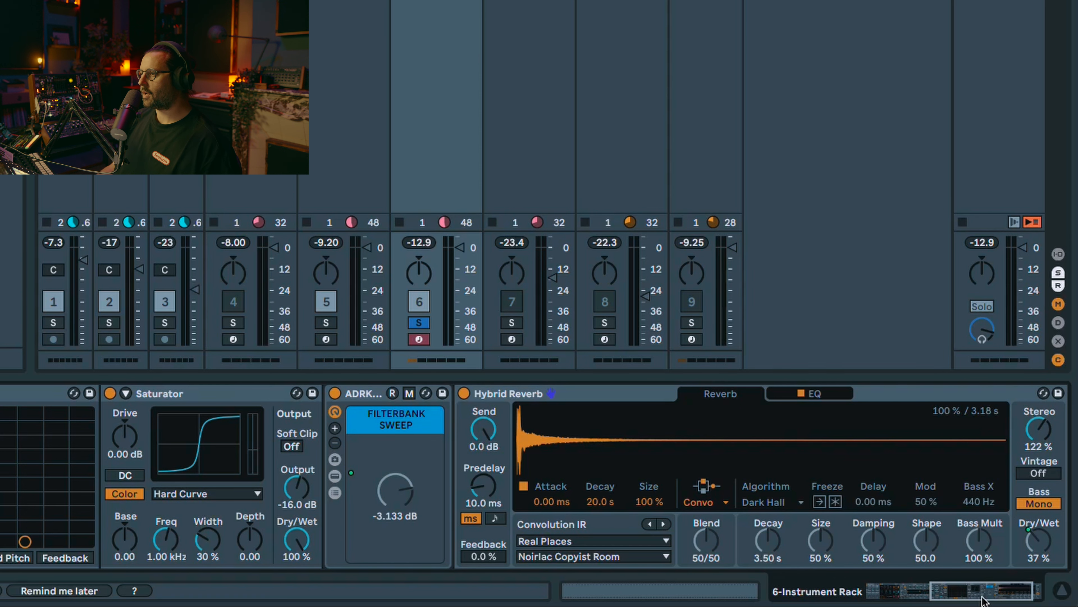
left_click_drag(980, 599, 990, 599)
key("space")
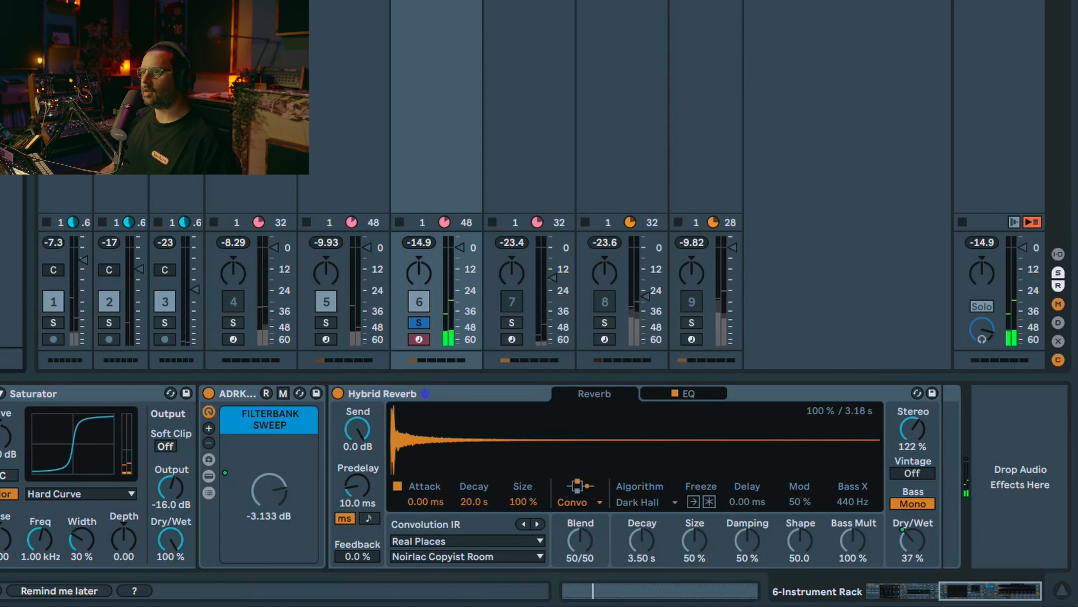
Step: Add a Utility with Bass Mono at 120 Hz after Hybrid Reverb, followed by the ADRKT_Tools_Sidechain rack
left_click_drag(12, 170, 929, 560)
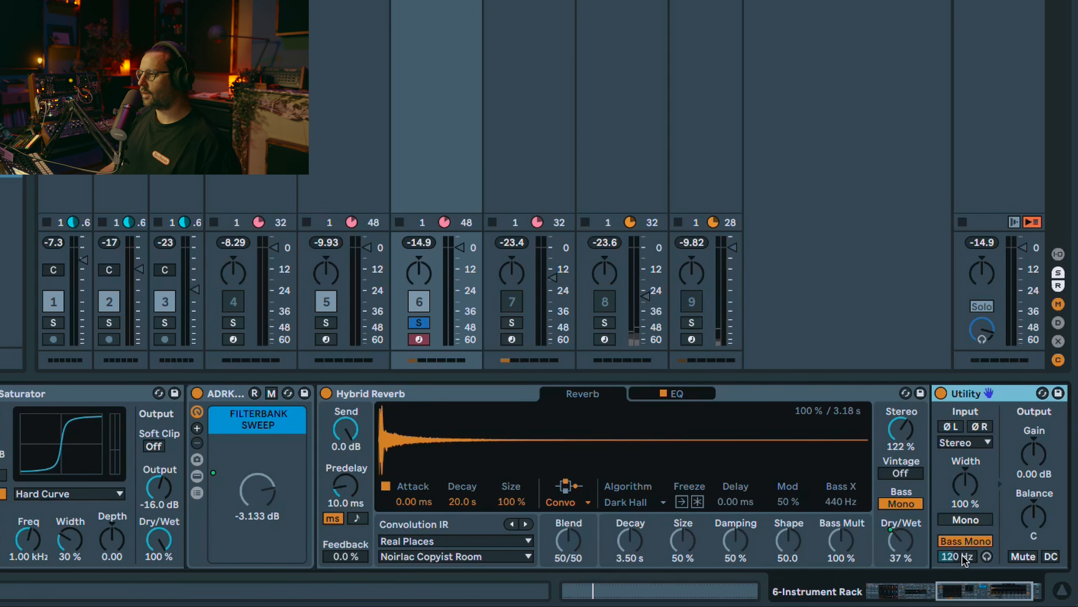
left_click_drag(986, 595, 994, 596)
left_click_drag(3, 206, 940, 480)
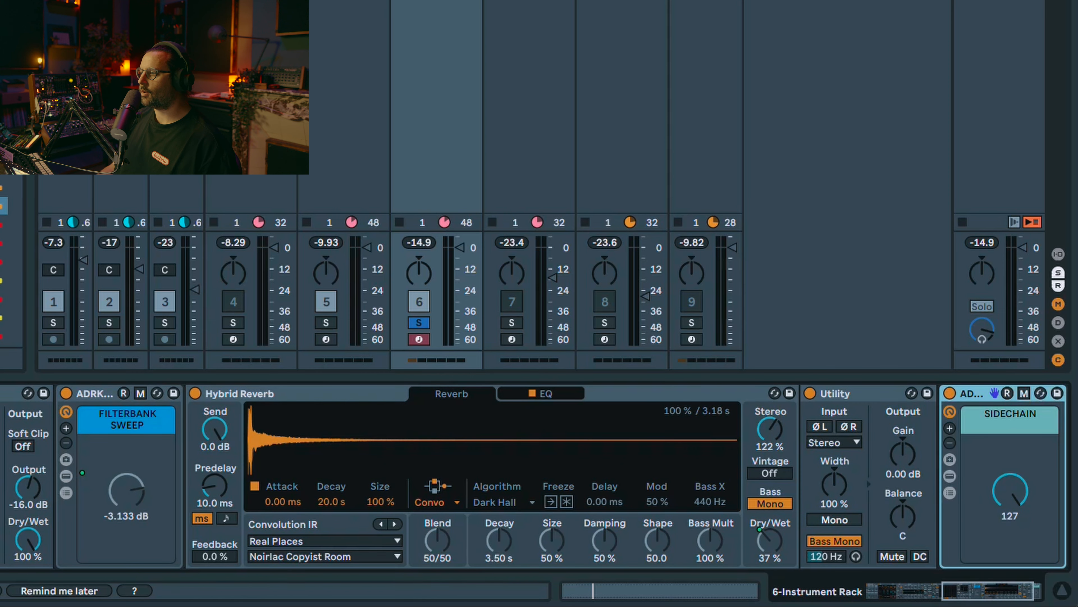
Step: Examine the Shaper and Utility devices inside the sidechain rack, and collapse both again
left_click_drag(973, 590, 1029, 576)
left_click(824, 476)
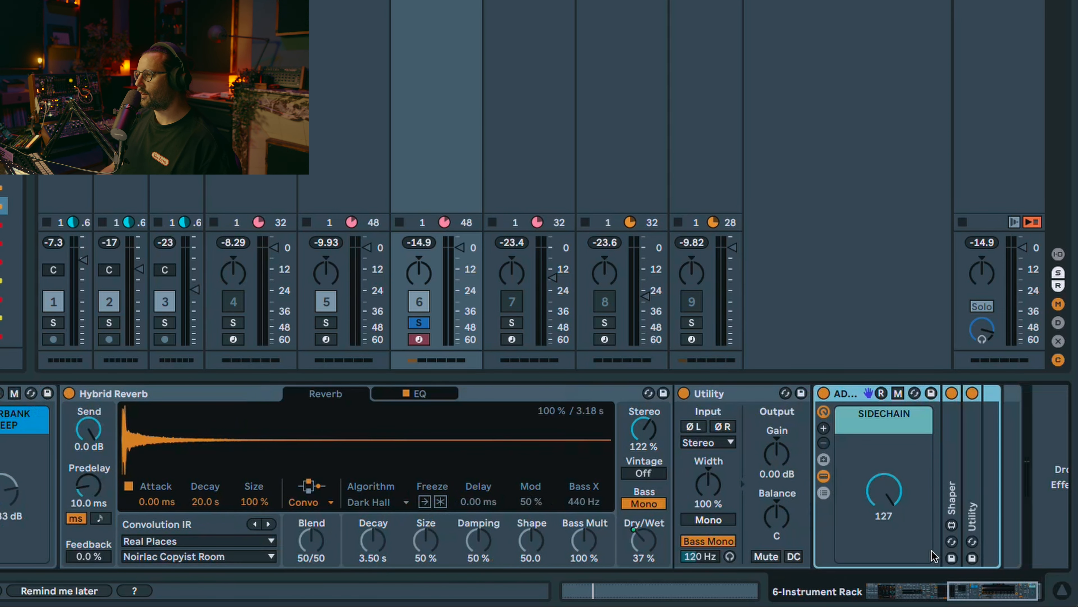
double_click(954, 498)
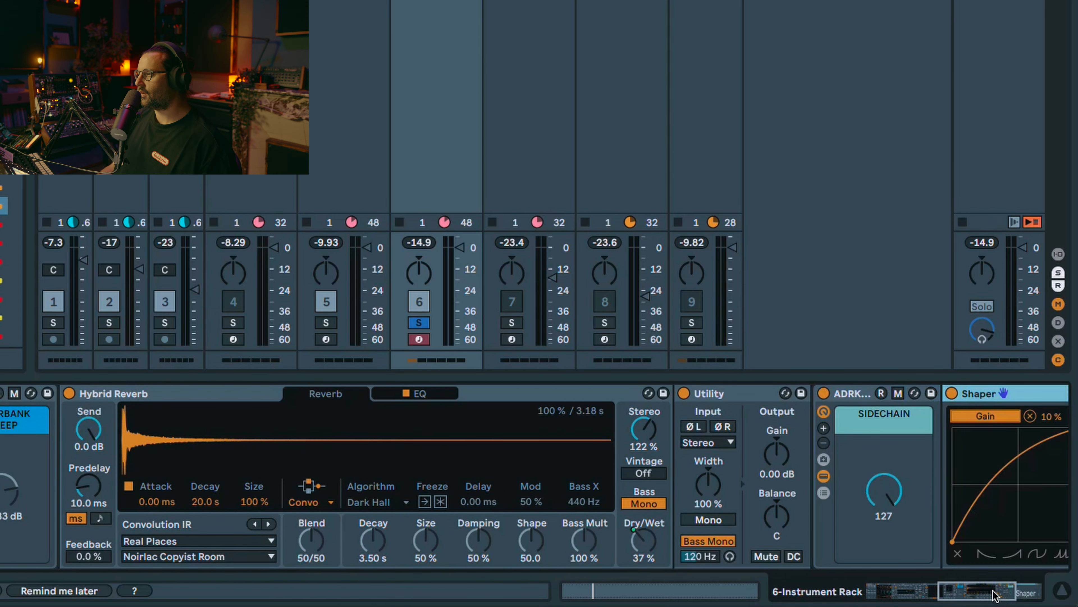
left_click_drag(991, 595, 1015, 594)
left_click(979, 541)
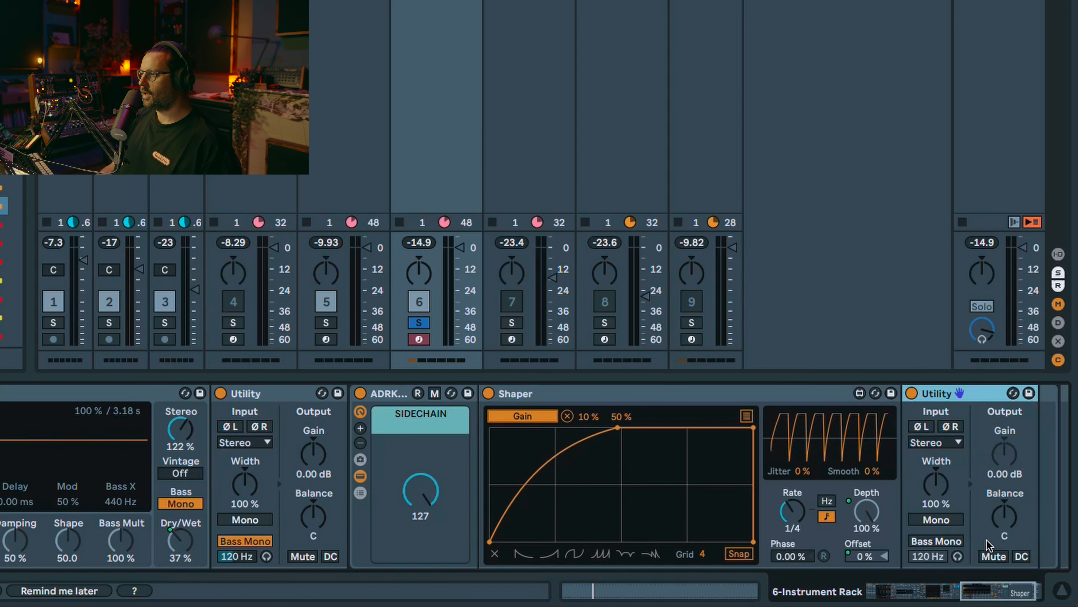
double_click(773, 391)
double_click(575, 395)
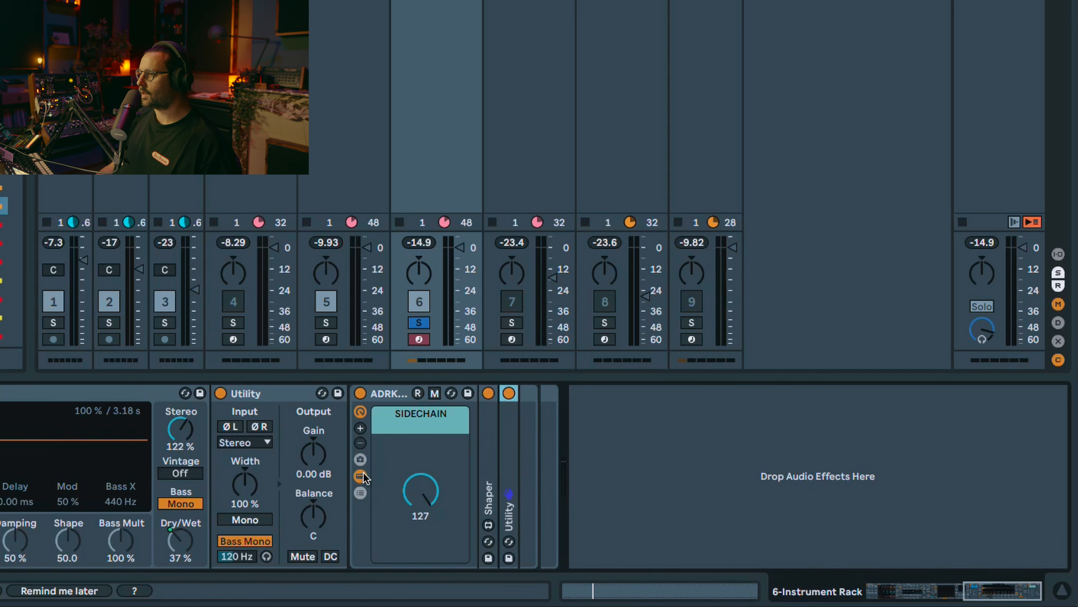
Step: Map the SIDECHAIN knob to Macro 5 of the Instrument Rack and play the sound
right_click(404, 500)
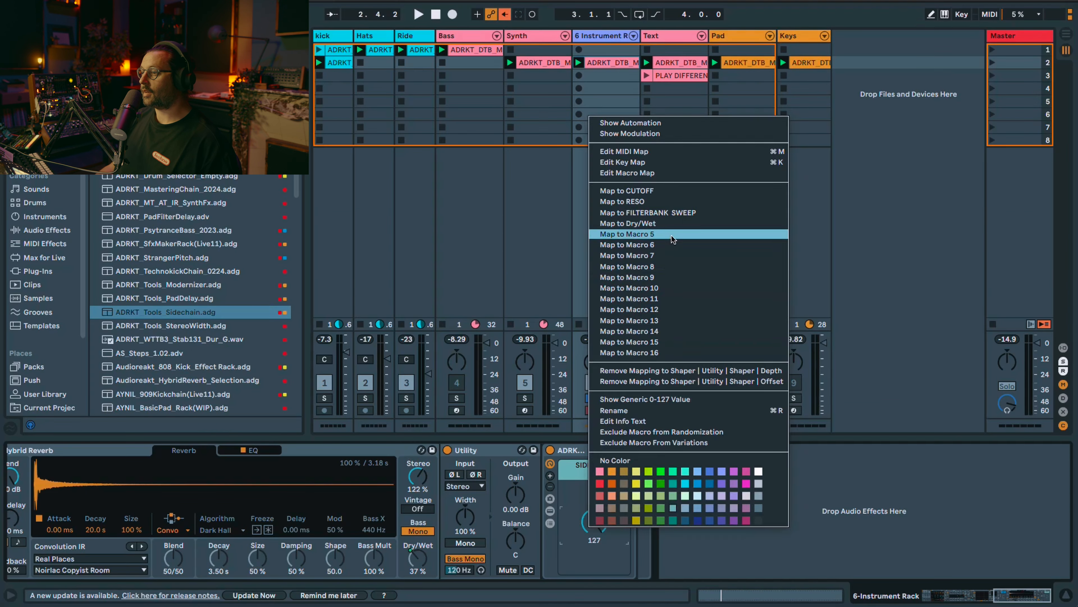
left_click(673, 235)
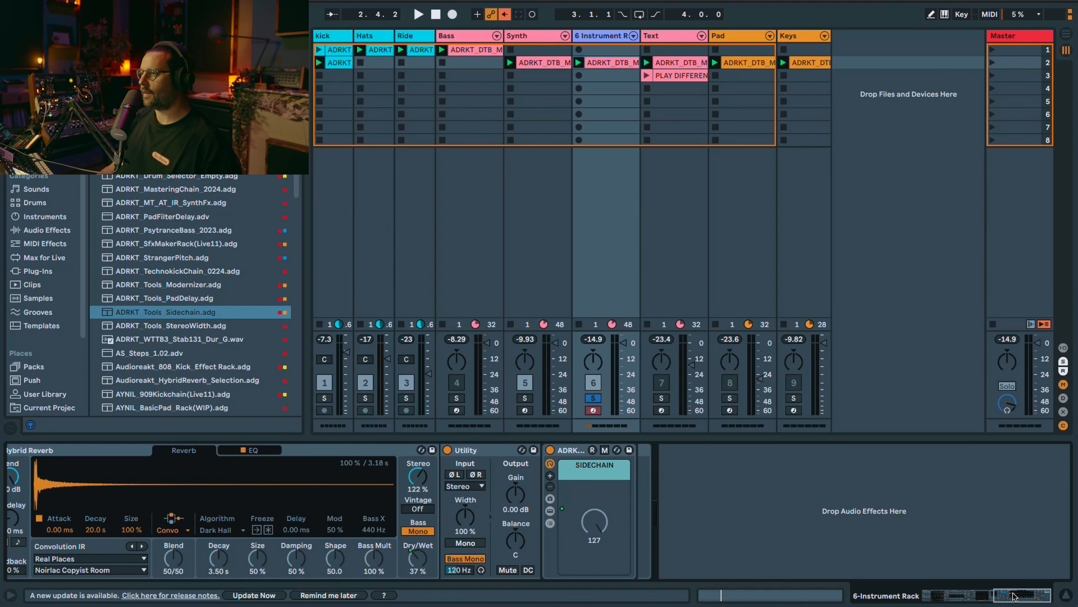
left_click_drag(1012, 597, 936, 595)
key("space")
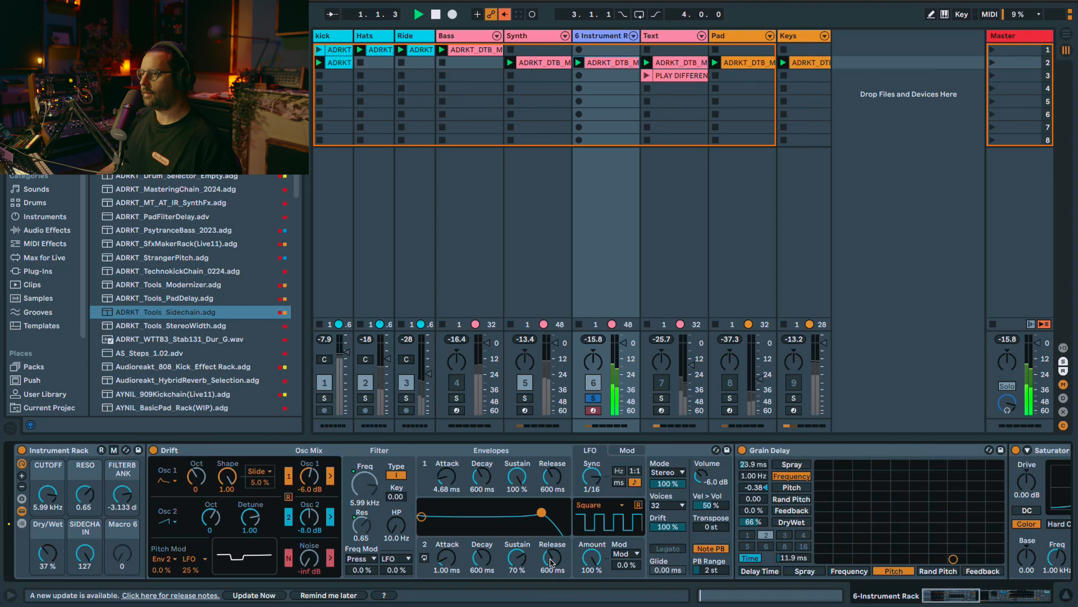
Step: Stop playback and rename the Dry/Wet macro to REVERB AMNT
key("space")
left_click(59, 532)
key("super+r")
type("REVERB AMNT")
key("Return")
Step: Colour the CUTOFF, RESO and FILTERBANK macros purple and the reverb and sidechain macros blue, and lower CUTOFF to 686 Hz
left_click(52, 471)
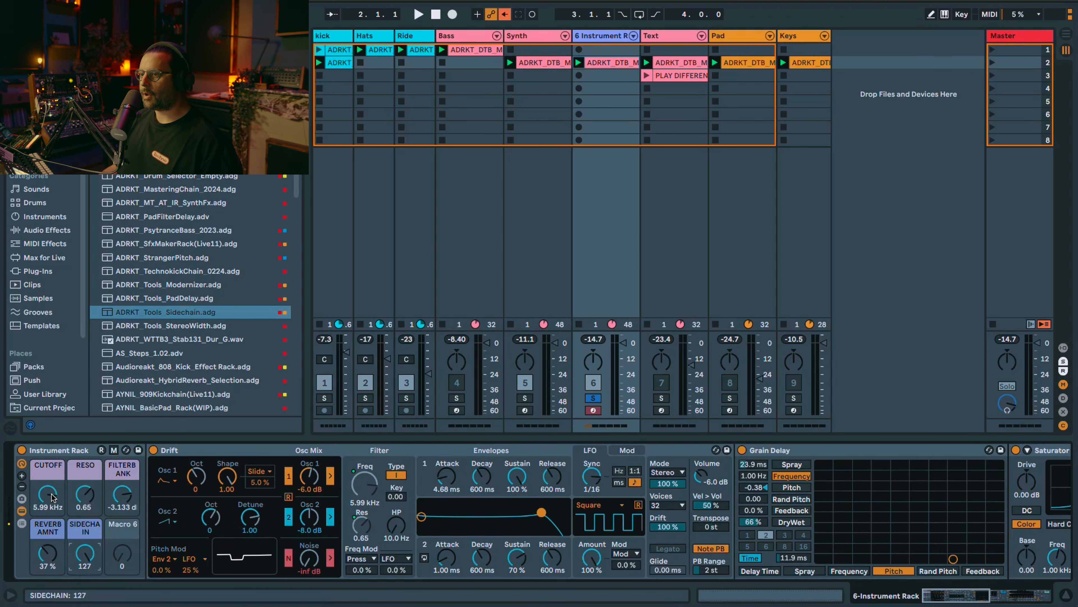
left_click_drag(52, 497, 52, 522)
key("space")
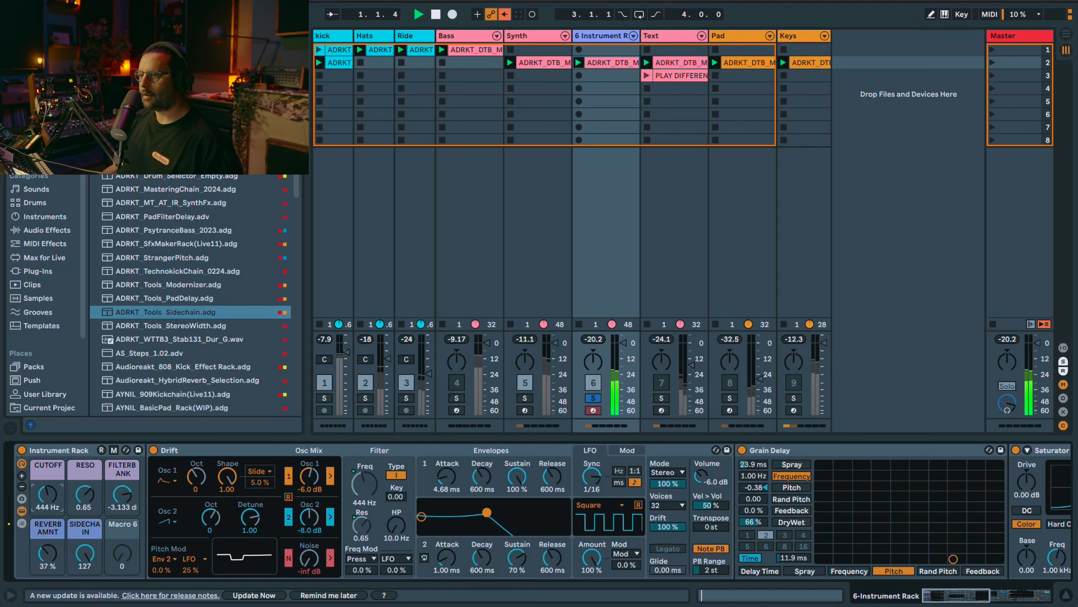
Step: Unsolo the Instrument Rack track and lower the CUTOFF macro to 495 Hz during playback
left_click(593, 399)
mouse_move(53, 505)
left_mouse_down()
mouse_move(52, 485)
mouse_move(52, 513)
mouse_move(48, 505)
left_mouse_up()
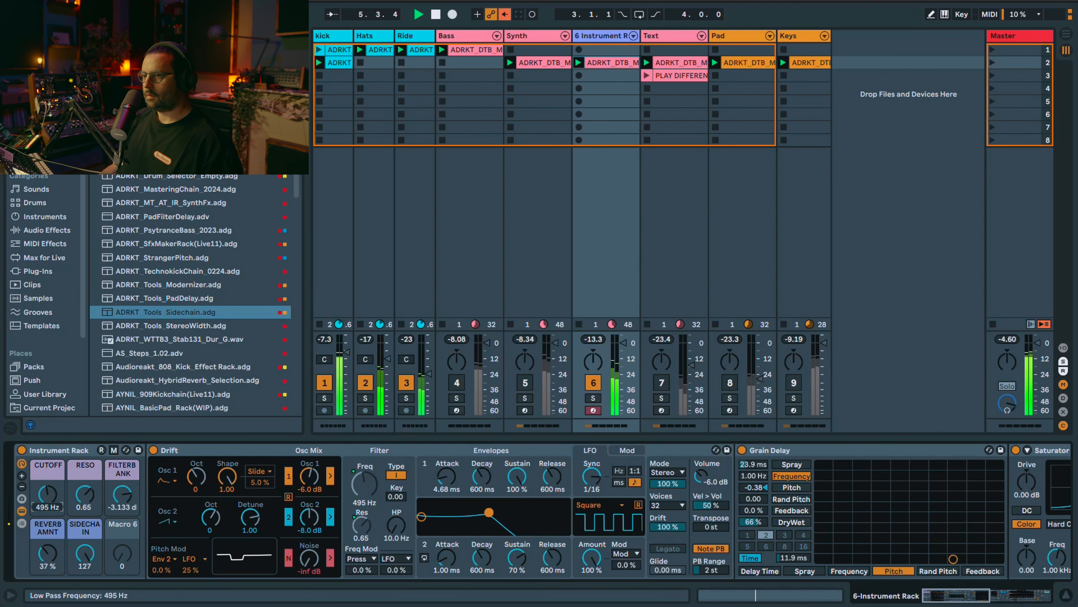